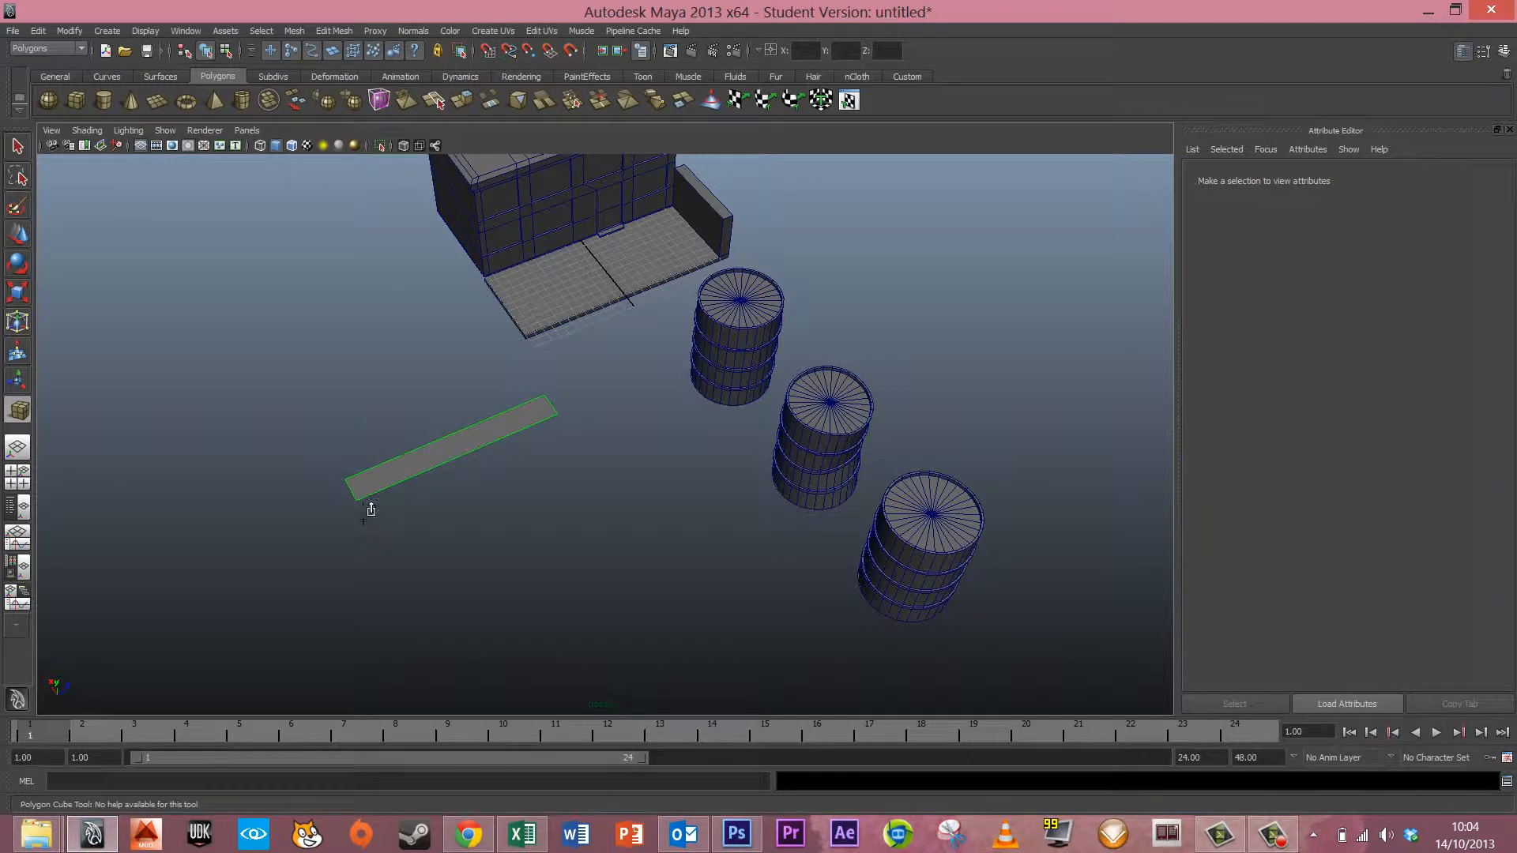
- Raise the long rectangular base of the new polygon cube slightly to form a thin plank
{"action": "left_click_drag", "start_coordinate": [466, 537], "coordinate": [554, 466], "text": "alt"}
{"action": "right_click_drag", "start_coordinate": [467, 549], "coordinate": [554, 514], "text": "alt"}
{"action": "middle_click_drag", "start_coordinate": [680, 467], "coordinate": [770, 427], "text": "alt"}
{"action": "right_click_drag", "start_coordinate": [513, 513], "coordinate": [605, 490], "text": "alt"}
{"action": "left_click_drag", "start_coordinate": [664, 475], "coordinate": [623, 487], "text": "alt"}
{"action": "middle_click_drag", "start_coordinate": [592, 482], "coordinate": [662, 462], "text": "alt"}
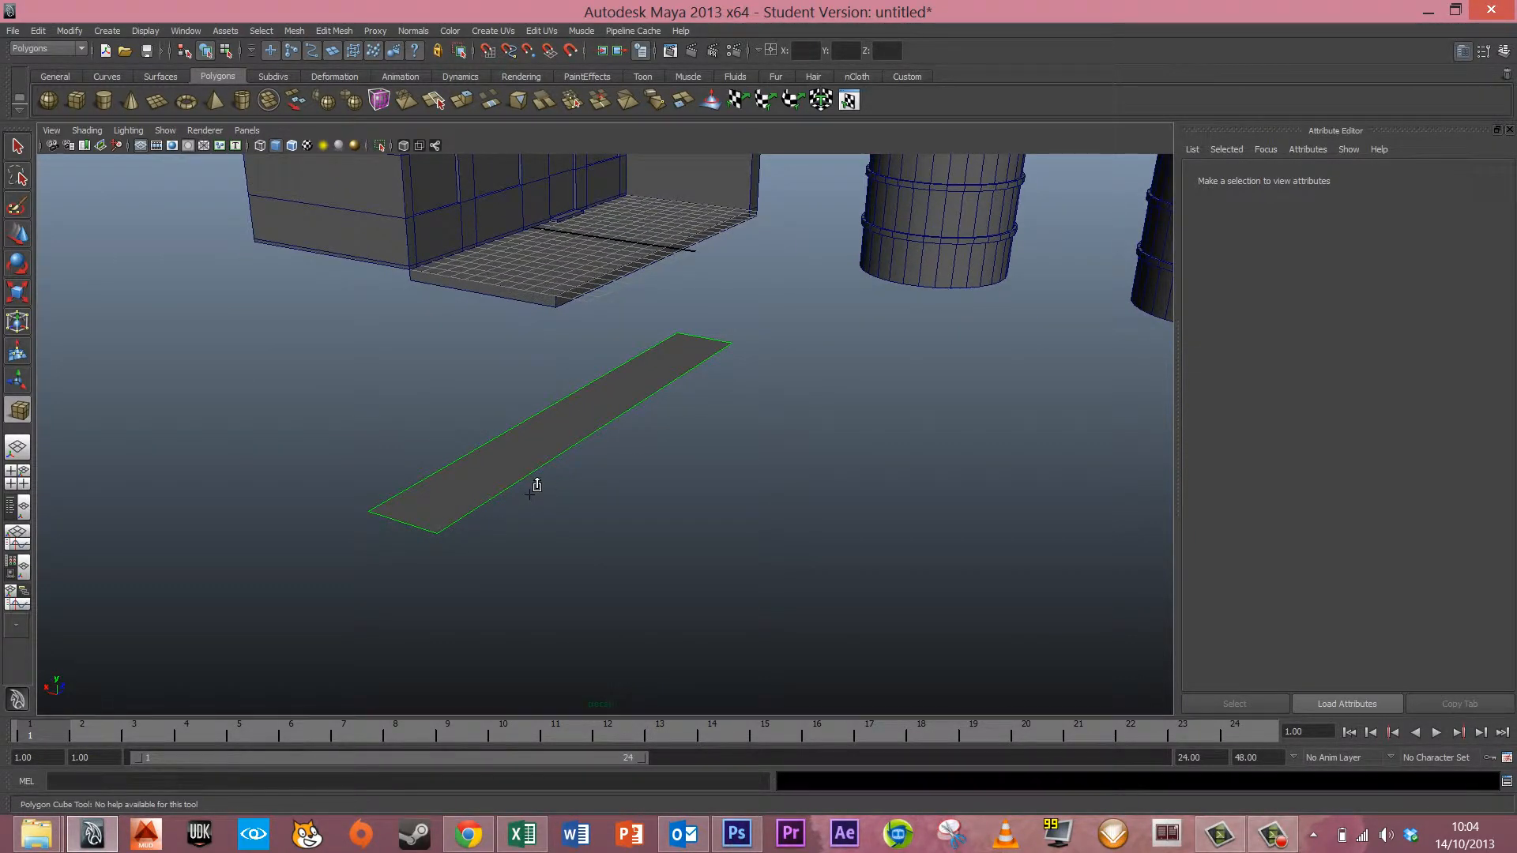
{"action": "left_click_drag", "start_coordinate": [537, 485], "coordinate": [548, 426]}
{"action": "mouse_move", "coordinate": [666, 485]}
{"action": "left_mouse_down", "text": "alt"}
{"action": "mouse_move", "coordinate": [788, 525]}
{"action": "mouse_move", "coordinate": [646, 500]}
{"action": "mouse_move", "coordinate": [603, 464]}
{"action": "mouse_move", "coordinate": [644, 482]}
{"action": "left_mouse_up", "text": "alt"}
- Duplicate the plank three times with equal spacing to make a row of four parallel planks with narrow gaps
{"action": "key", "text": "w"}
{"action": "key", "text": "ctrl+d"}
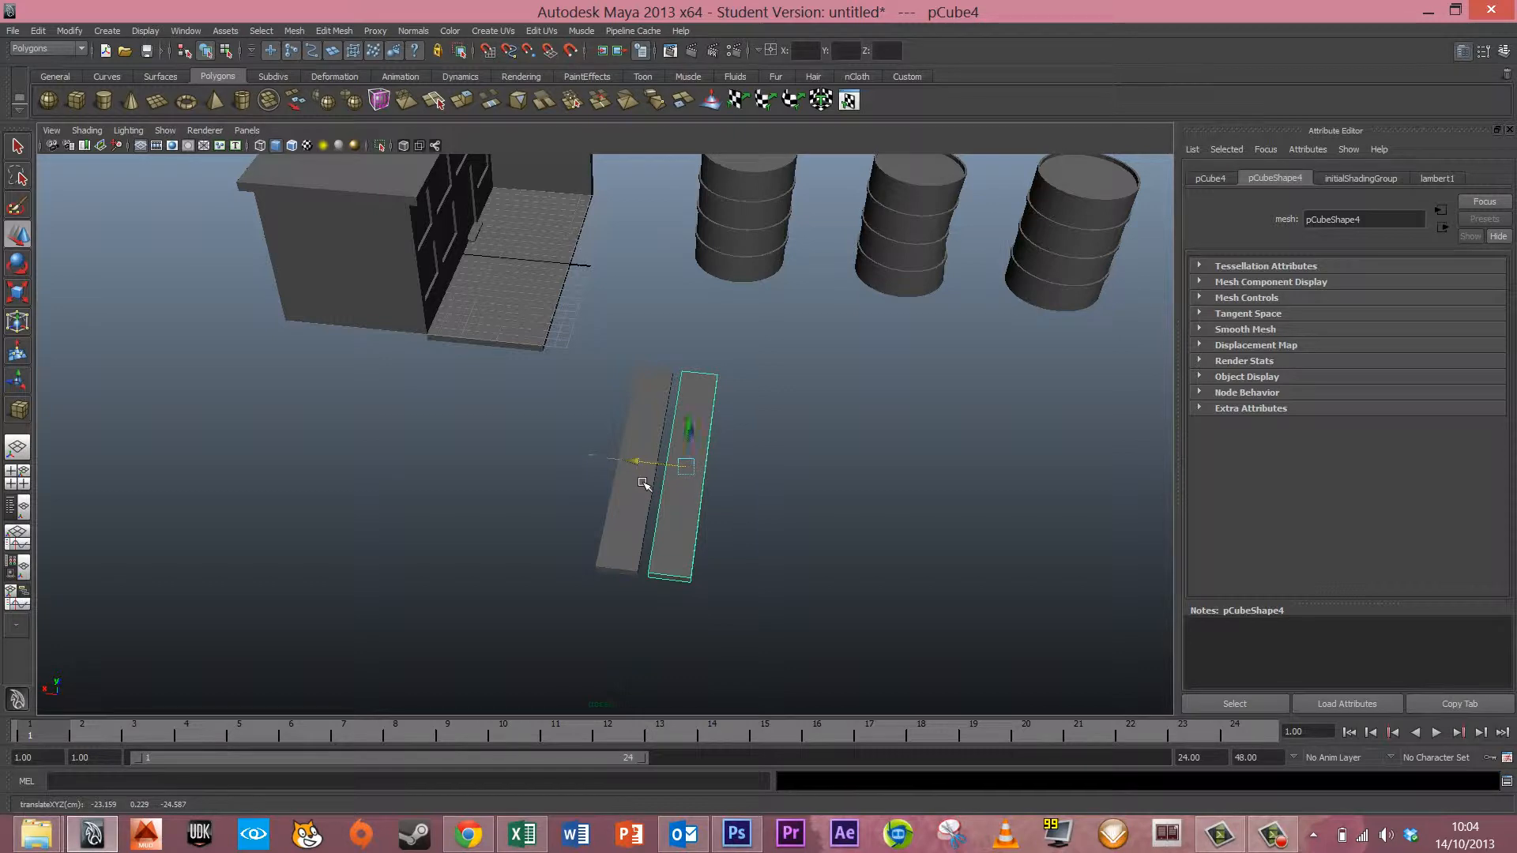
{"action": "left_click_drag", "start_coordinate": [642, 571], "coordinate": [666, 571], "text": "alt"}
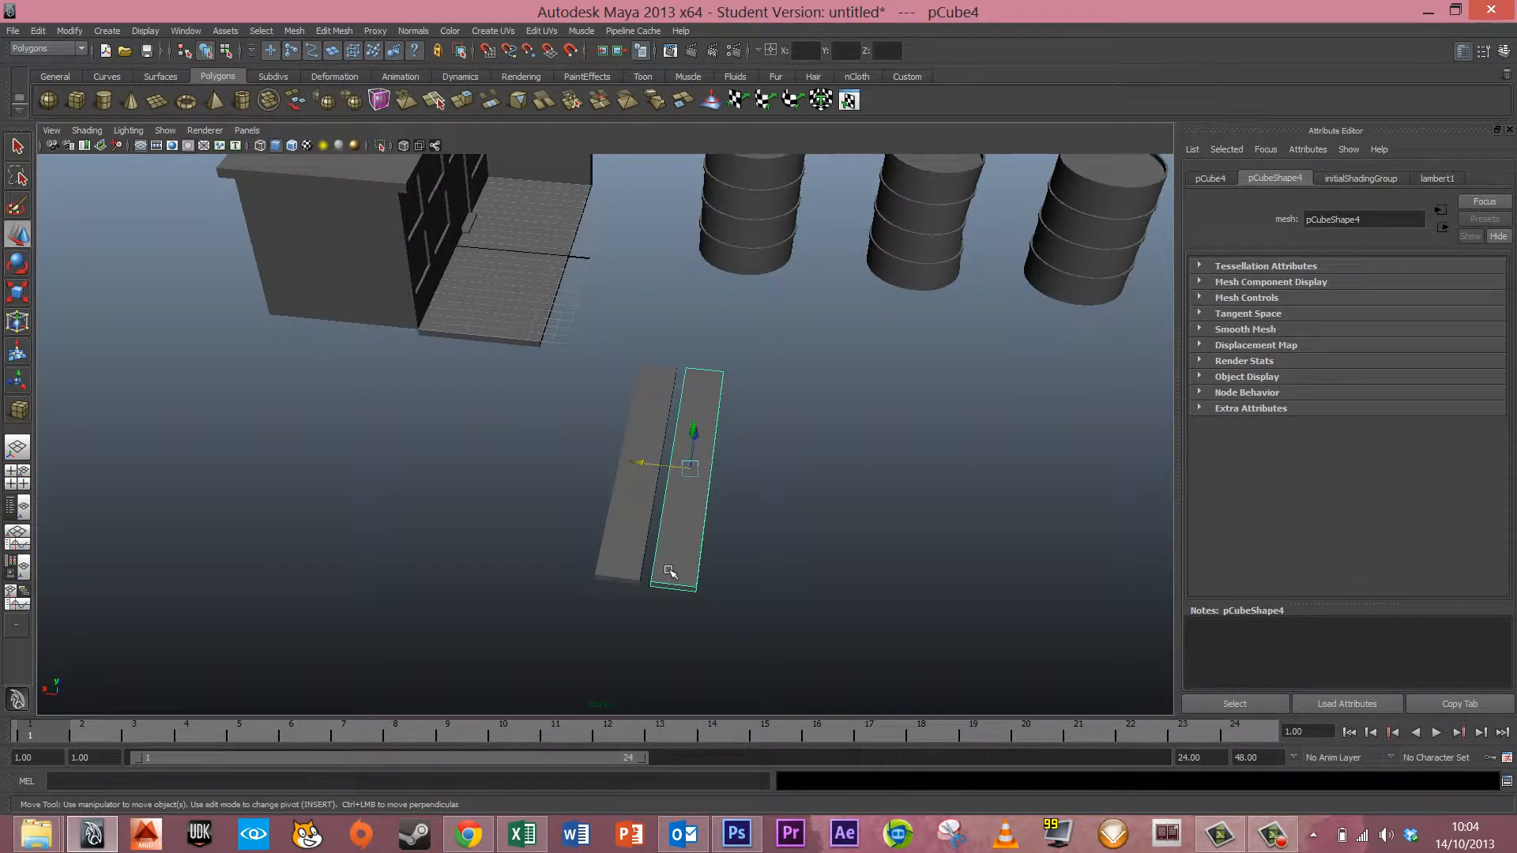
{"action": "key", "text": "shift+d"}
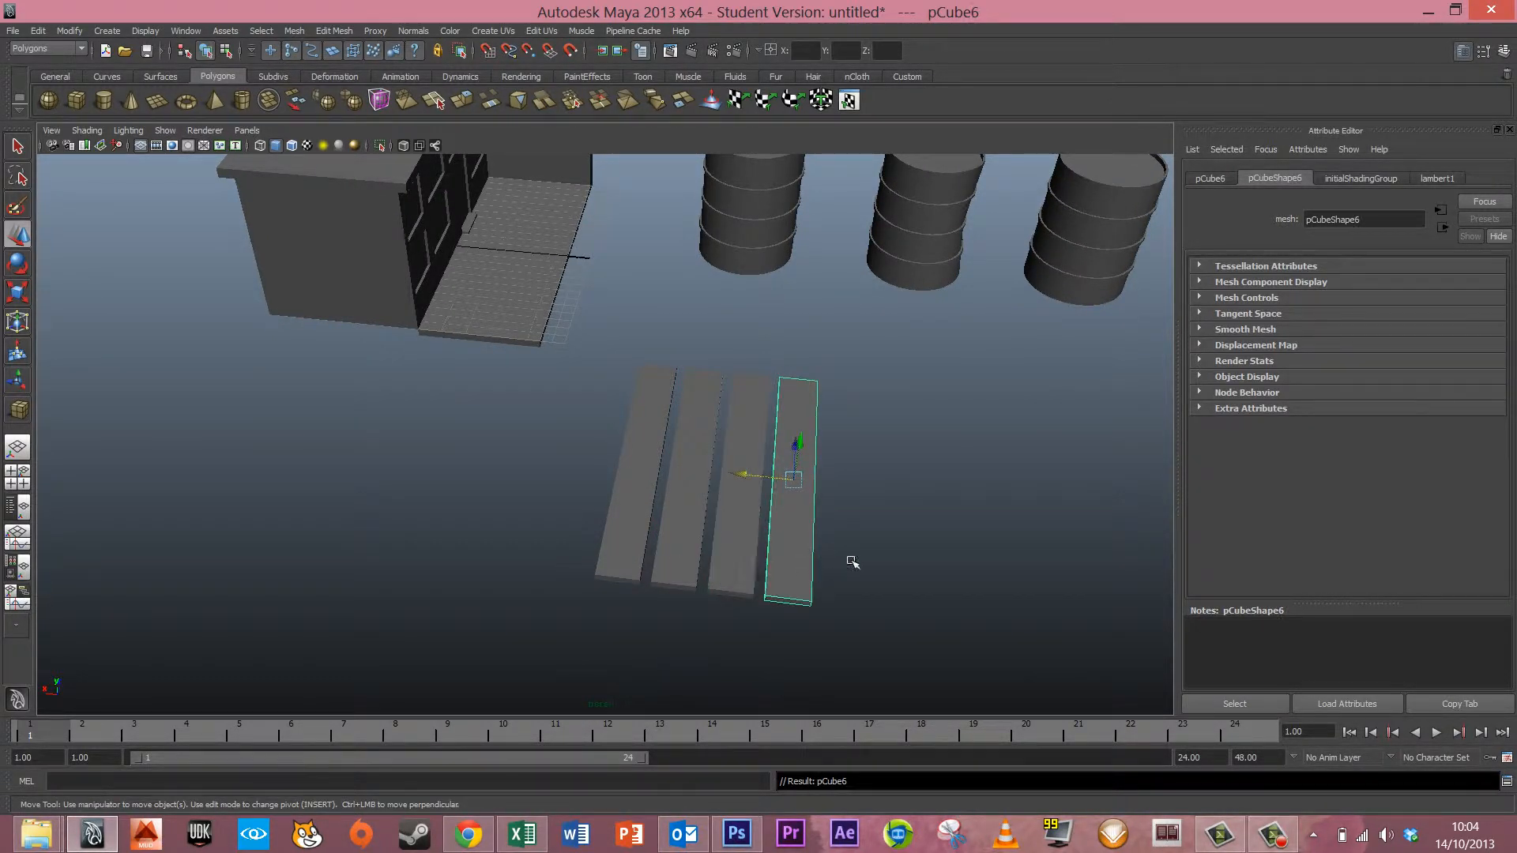
- Duplicate all four planks and offset the copies vertically to form a second layer separated by a small gap
{"action": "left_click_drag", "start_coordinate": [852, 561], "coordinate": [832, 524], "text": "alt"}
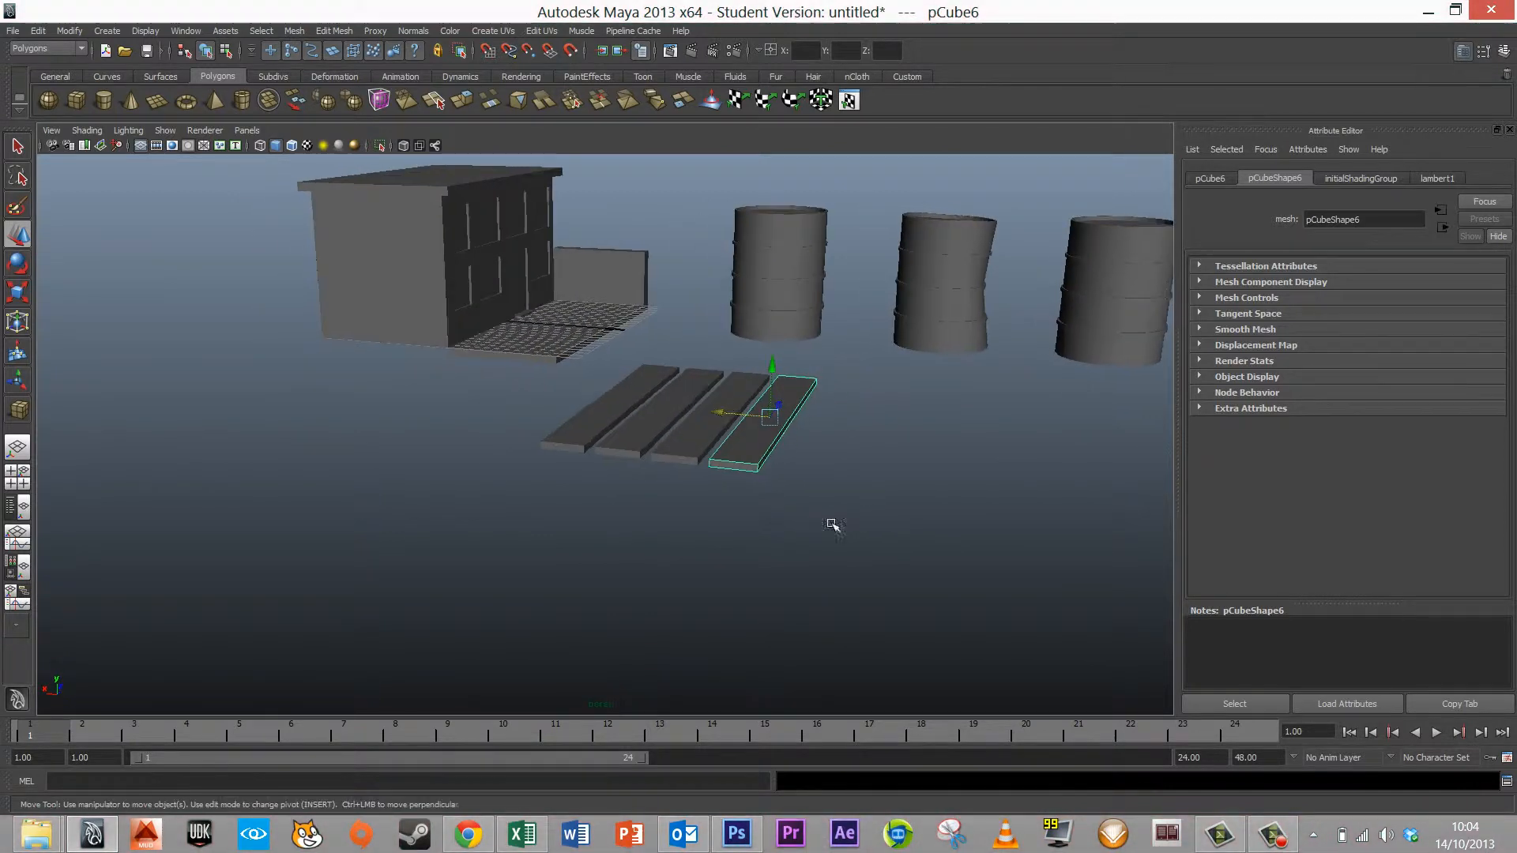
{"action": "left_click_drag", "start_coordinate": [544, 425], "coordinate": [802, 533], "text": "shift"}
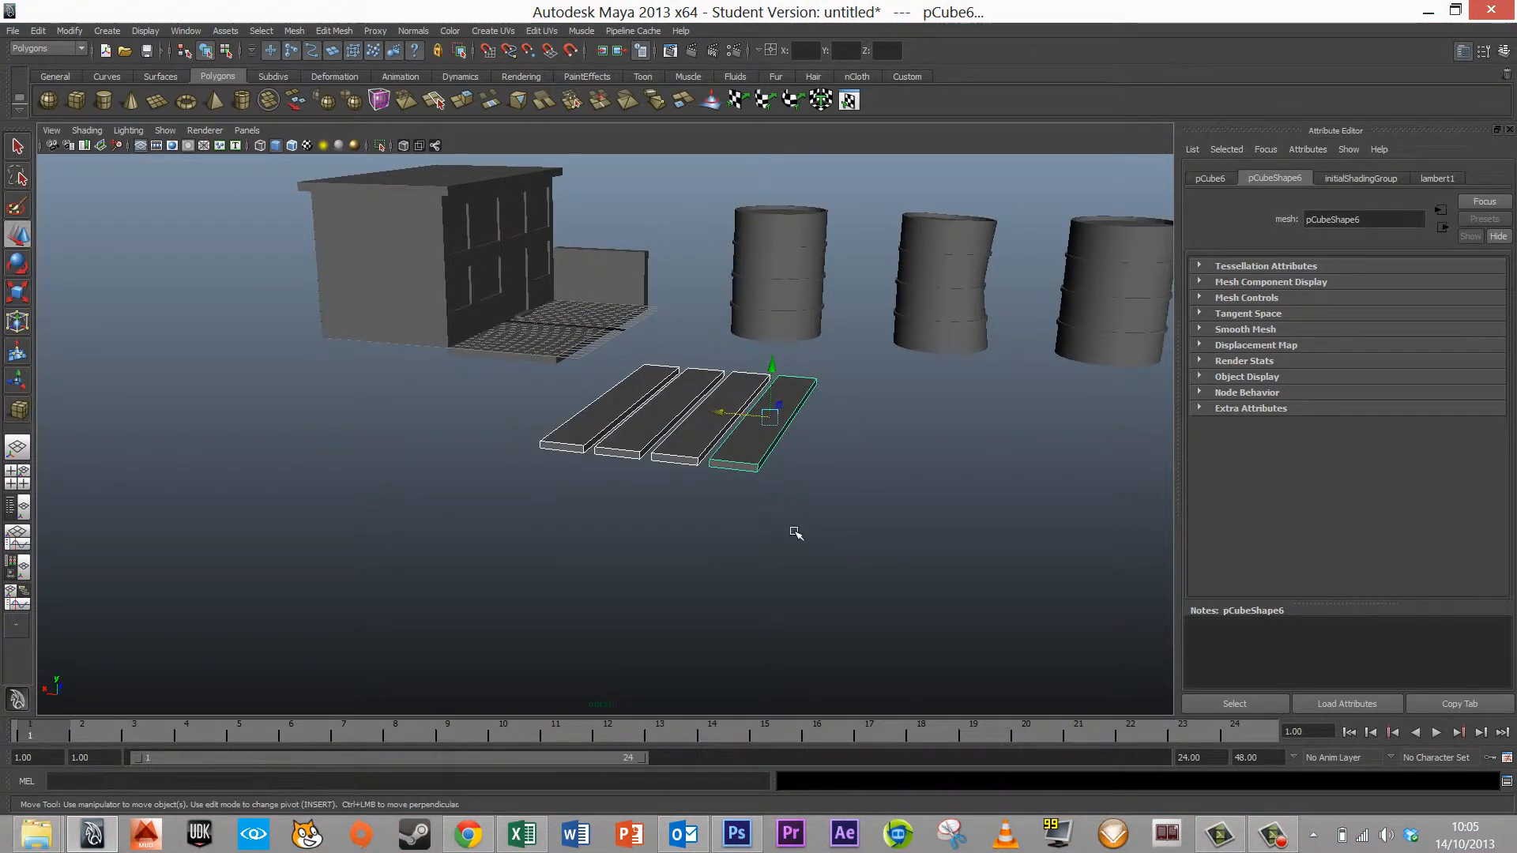
{"action": "key", "text": "ctrl+d"}
{"action": "left_click_drag", "start_coordinate": [775, 368], "coordinate": [781, 389]}
{"action": "left_click", "coordinate": [835, 485]}
- Duplicate the outer plank of the upper layer and lower the copy into the gap between the two layers
{"action": "left_click_drag", "start_coordinate": [835, 485], "coordinate": [653, 579], "text": "alt"}
{"action": "right_click_drag", "start_coordinate": [654, 580], "coordinate": [784, 497], "text": "alt"}
{"action": "left_click_drag", "start_coordinate": [785, 496], "coordinate": [427, 387], "text": "alt"}
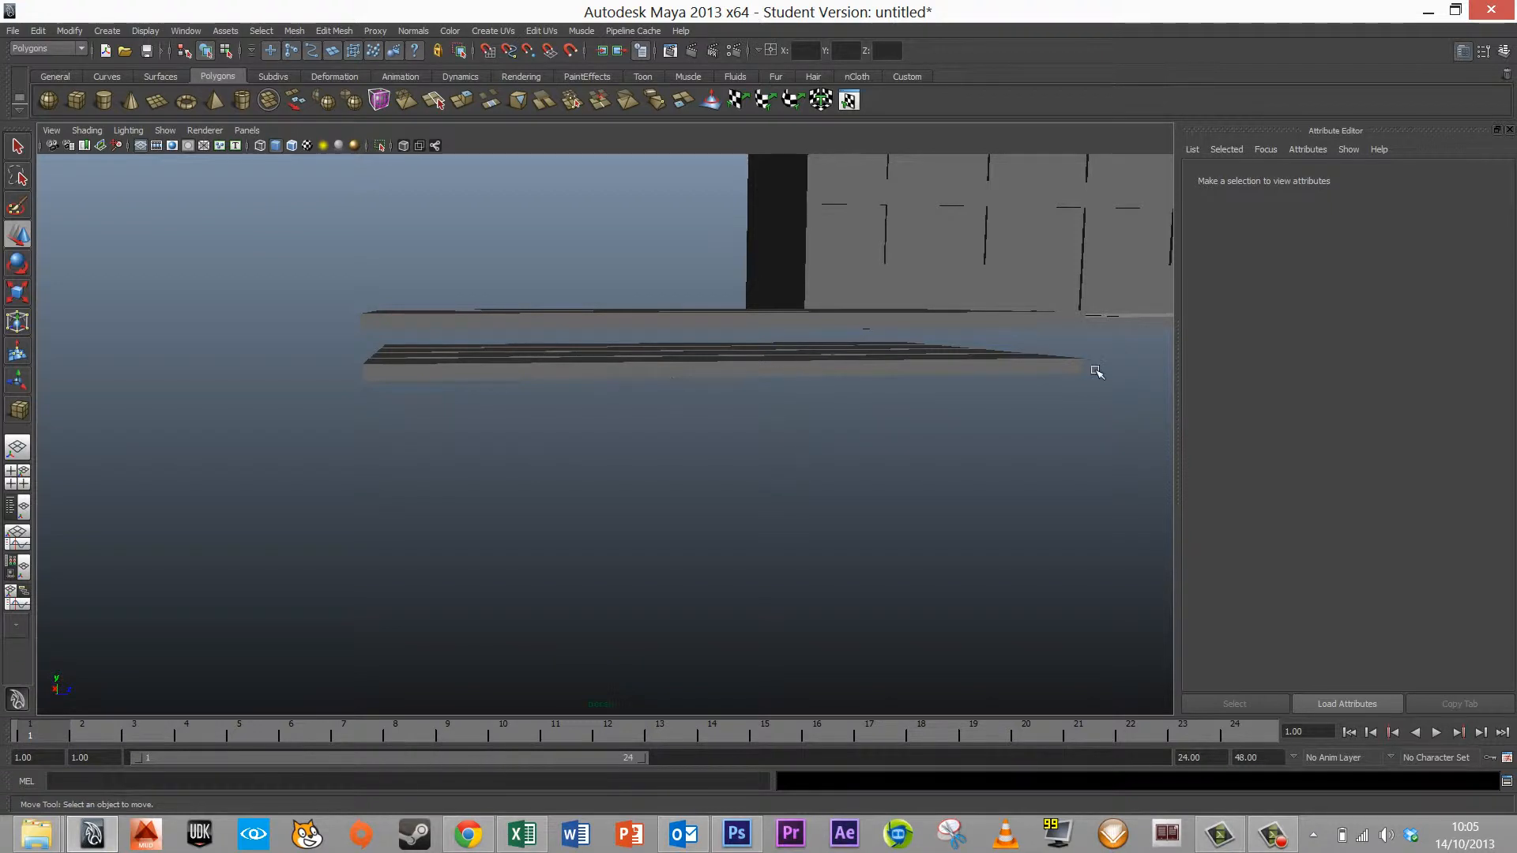
{"action": "mouse_move", "coordinate": [599, 394]}
{"action": "left_mouse_down", "text": "alt"}
{"action": "mouse_move", "coordinate": [610, 420]}
{"action": "mouse_move", "coordinate": [593, 411]}
{"action": "left_mouse_up", "text": "alt"}
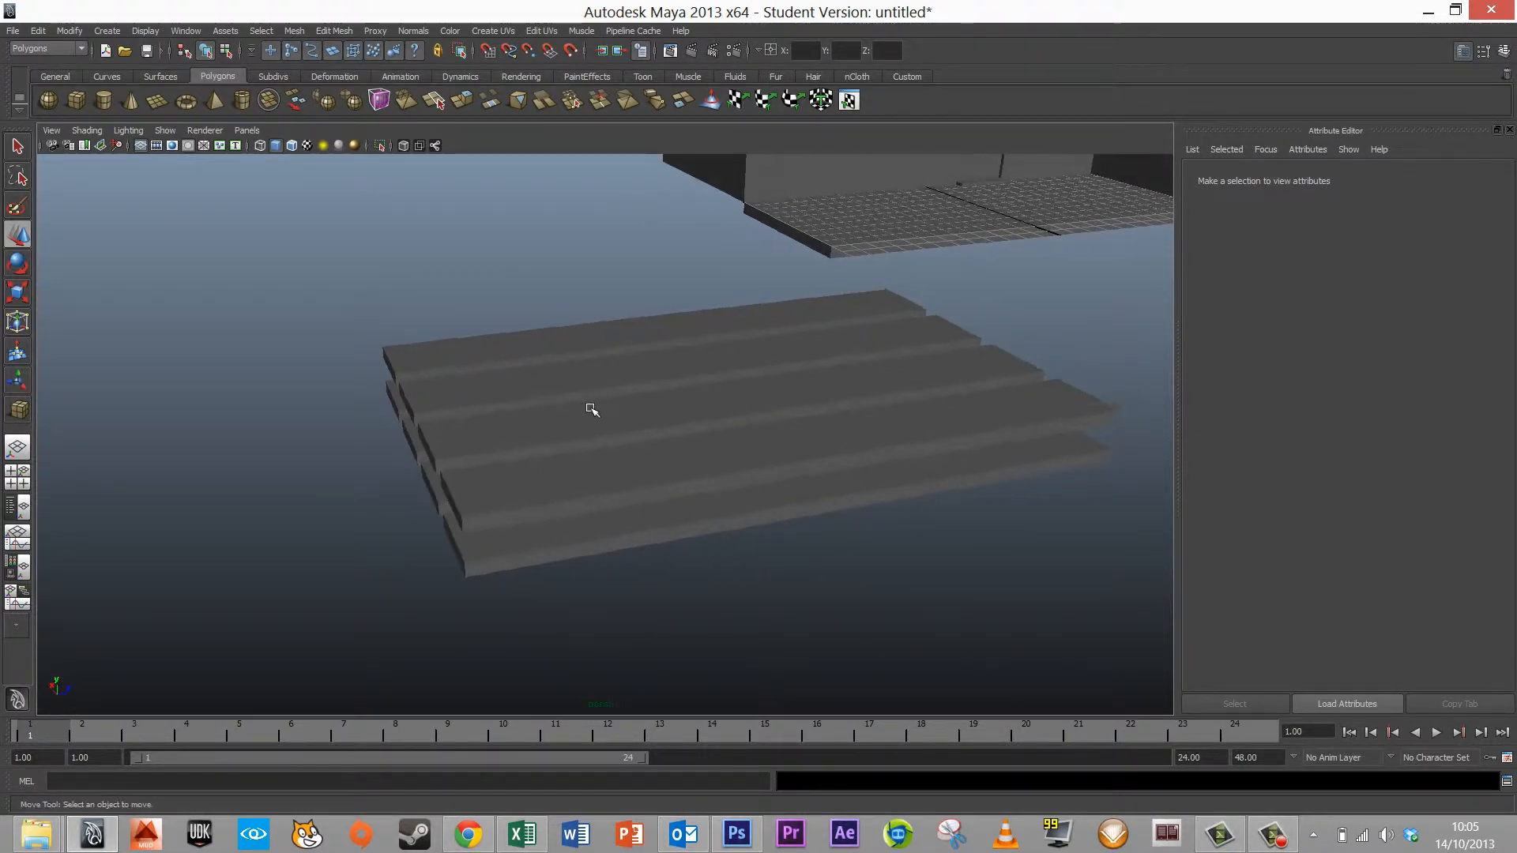
{"action": "left_click", "coordinate": [576, 507]}
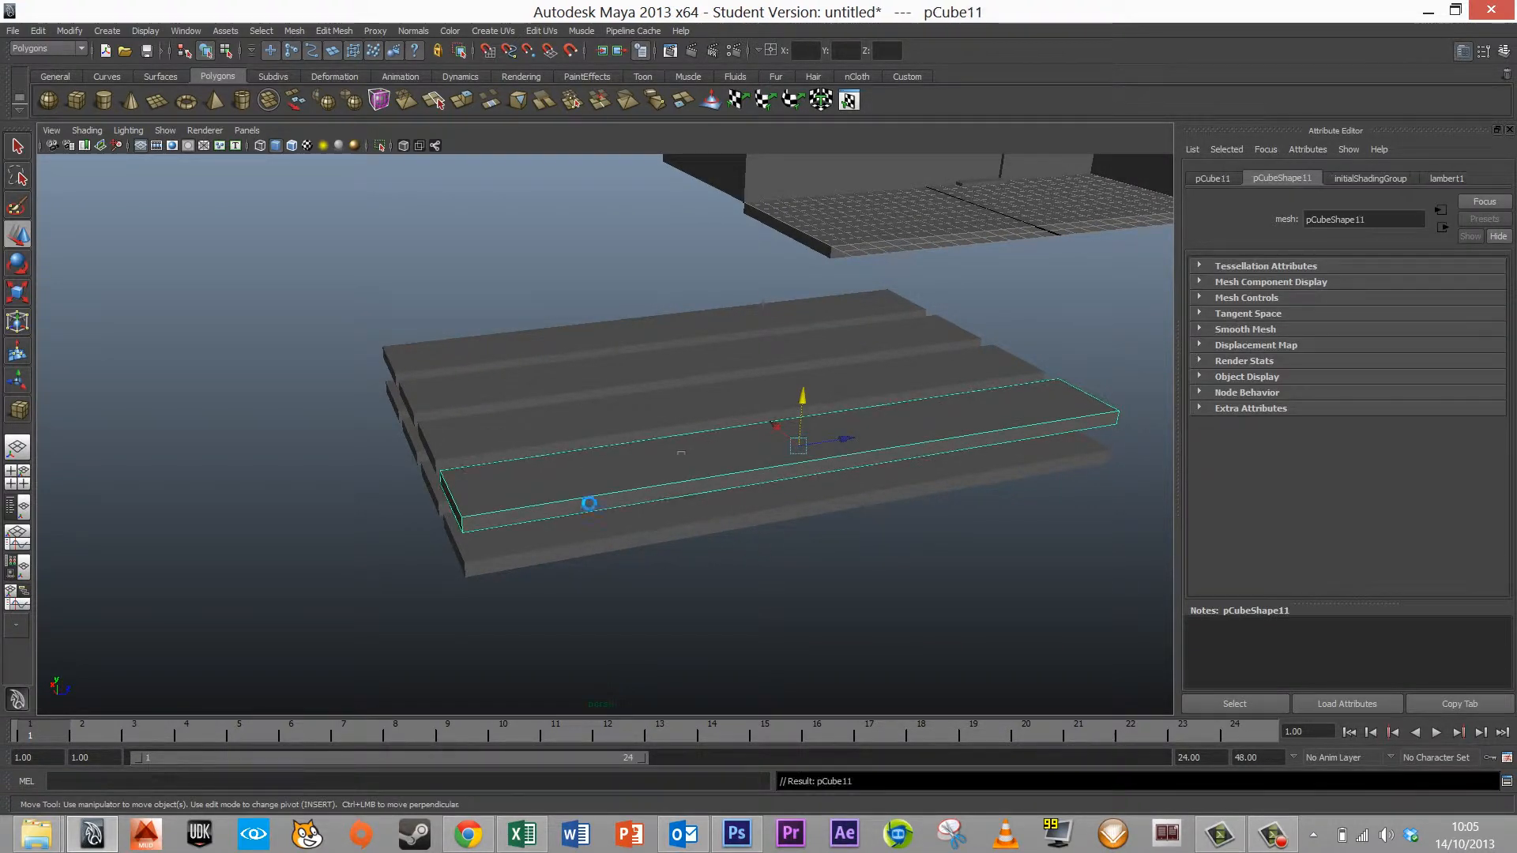
{"action": "left_click_drag", "start_coordinate": [811, 410], "coordinate": [814, 431]}
- Scale the copied plank to about 0.11 in length and 2.1 in height, making a short block that fills the gap between layers
{"action": "key", "text": "r"}
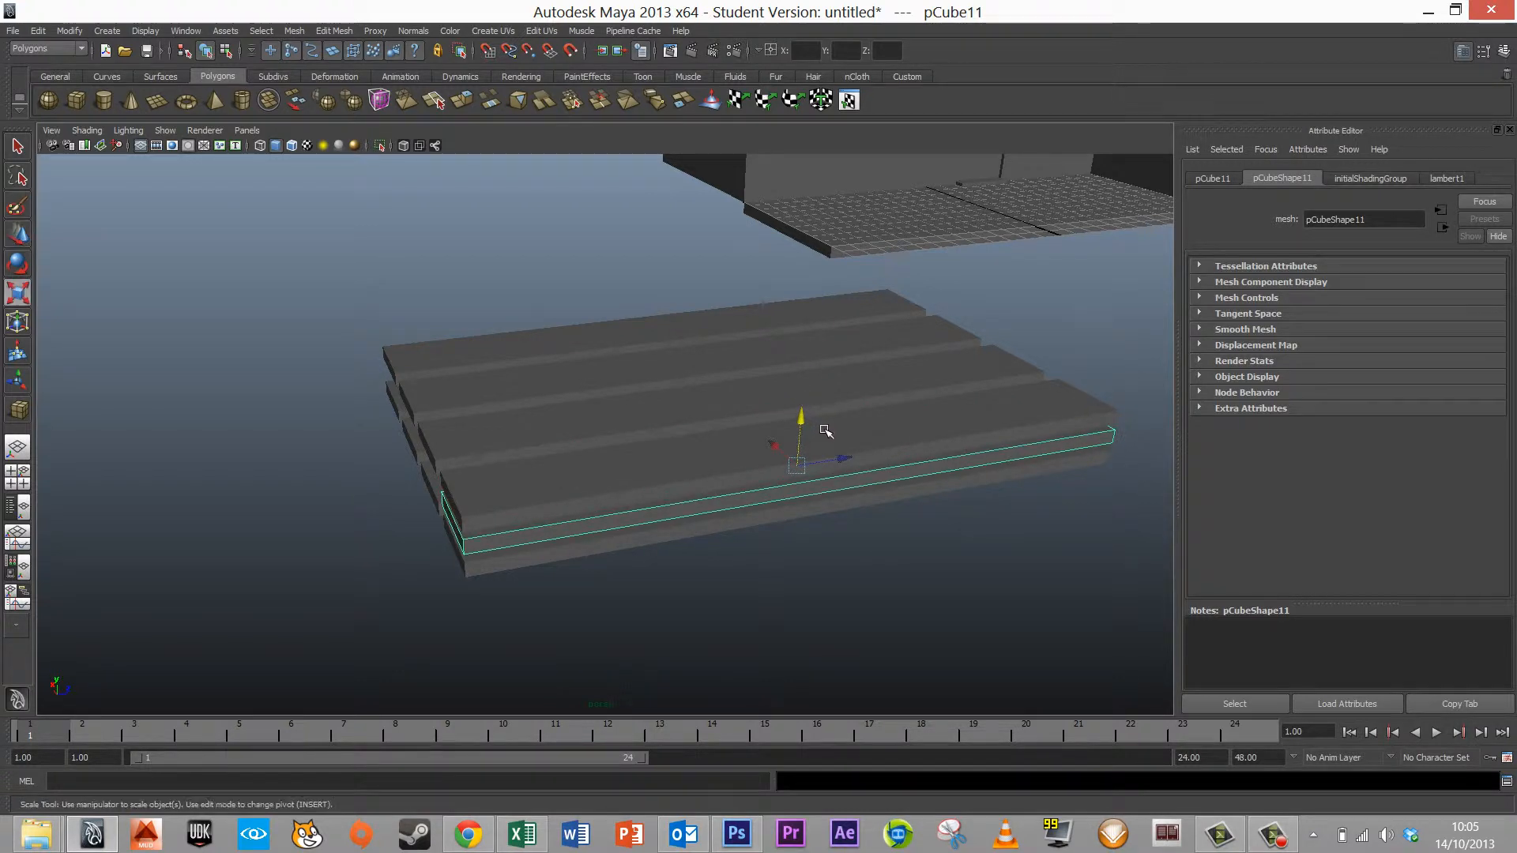
{"action": "left_click_drag", "start_coordinate": [872, 474], "coordinate": [805, 454]}
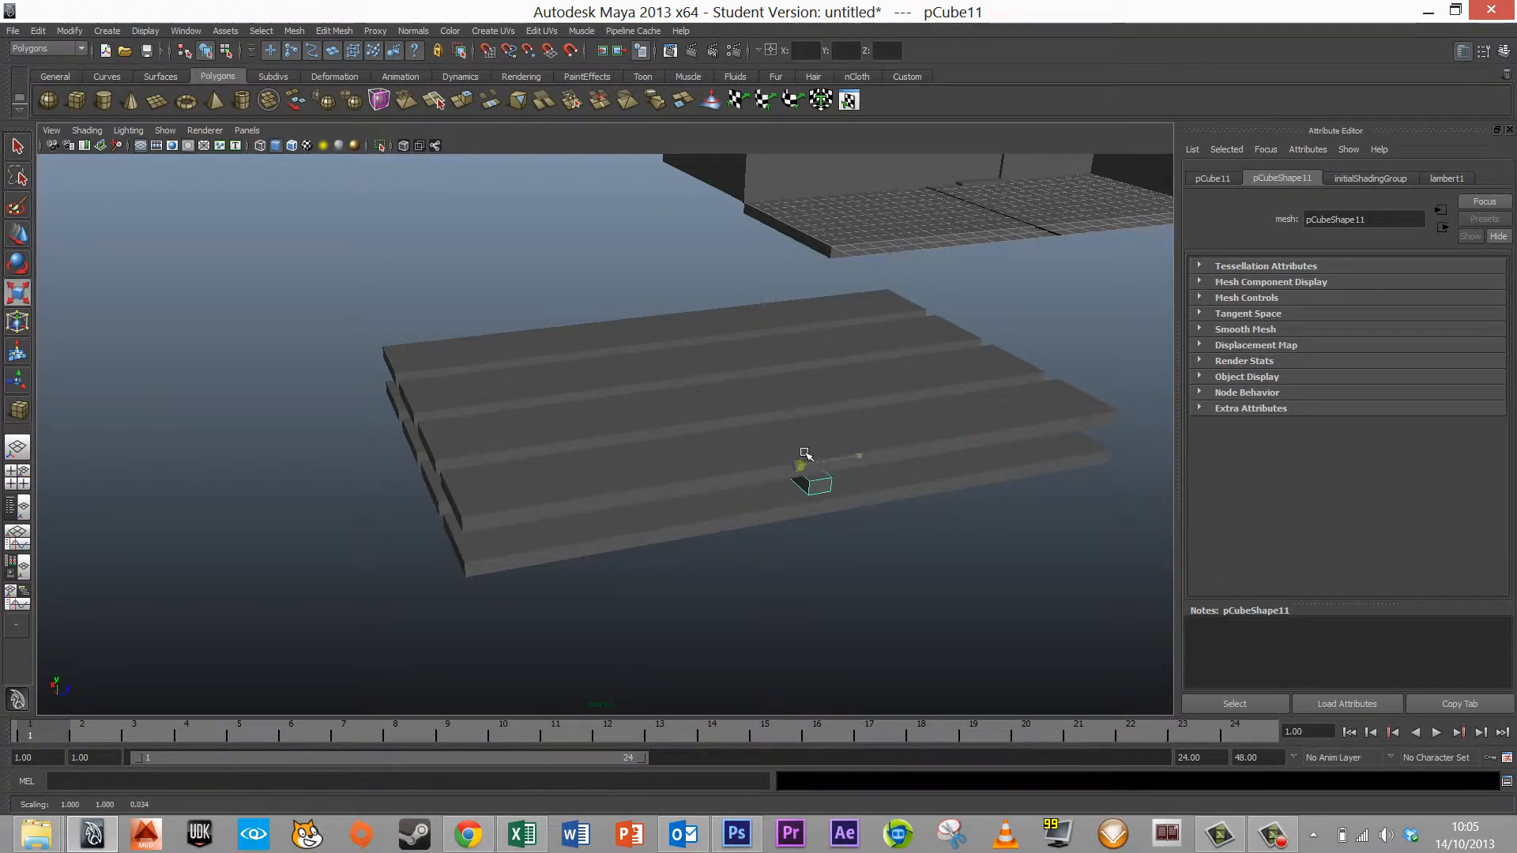
{"action": "right_click_drag", "start_coordinate": [691, 557], "coordinate": [759, 568], "text": "alt"}
{"action": "key", "text": "f"}
{"action": "left_click_drag", "start_coordinate": [770, 581], "coordinate": [830, 529], "text": "alt"}
{"action": "right_click_drag", "start_coordinate": [806, 553], "coordinate": [711, 546], "text": "alt"}
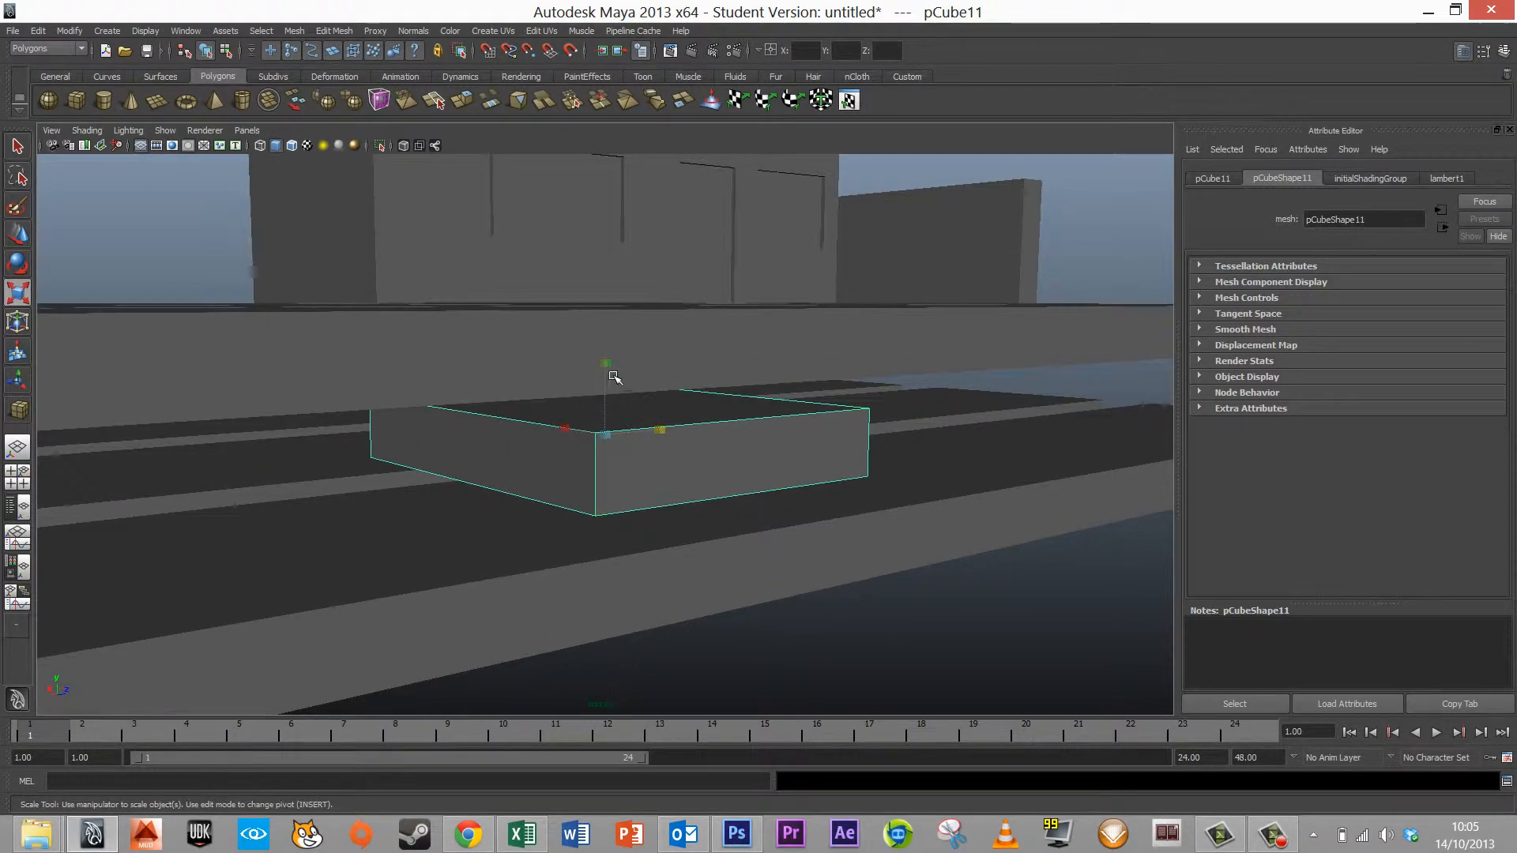
{"action": "left_click_drag", "start_coordinate": [612, 373], "coordinate": [618, 295]}
- Move the block to the middle of the pallet's width and scale it to about 4.58 in X so it spans all four planks
{"action": "right_click_drag", "start_coordinate": [870, 572], "coordinate": [427, 597], "text": "alt"}
{"action": "left_click_drag", "start_coordinate": [427, 597], "coordinate": [553, 632], "text": "alt"}
{"action": "right_click_drag", "start_coordinate": [553, 632], "coordinate": [158, 620], "text": "alt"}
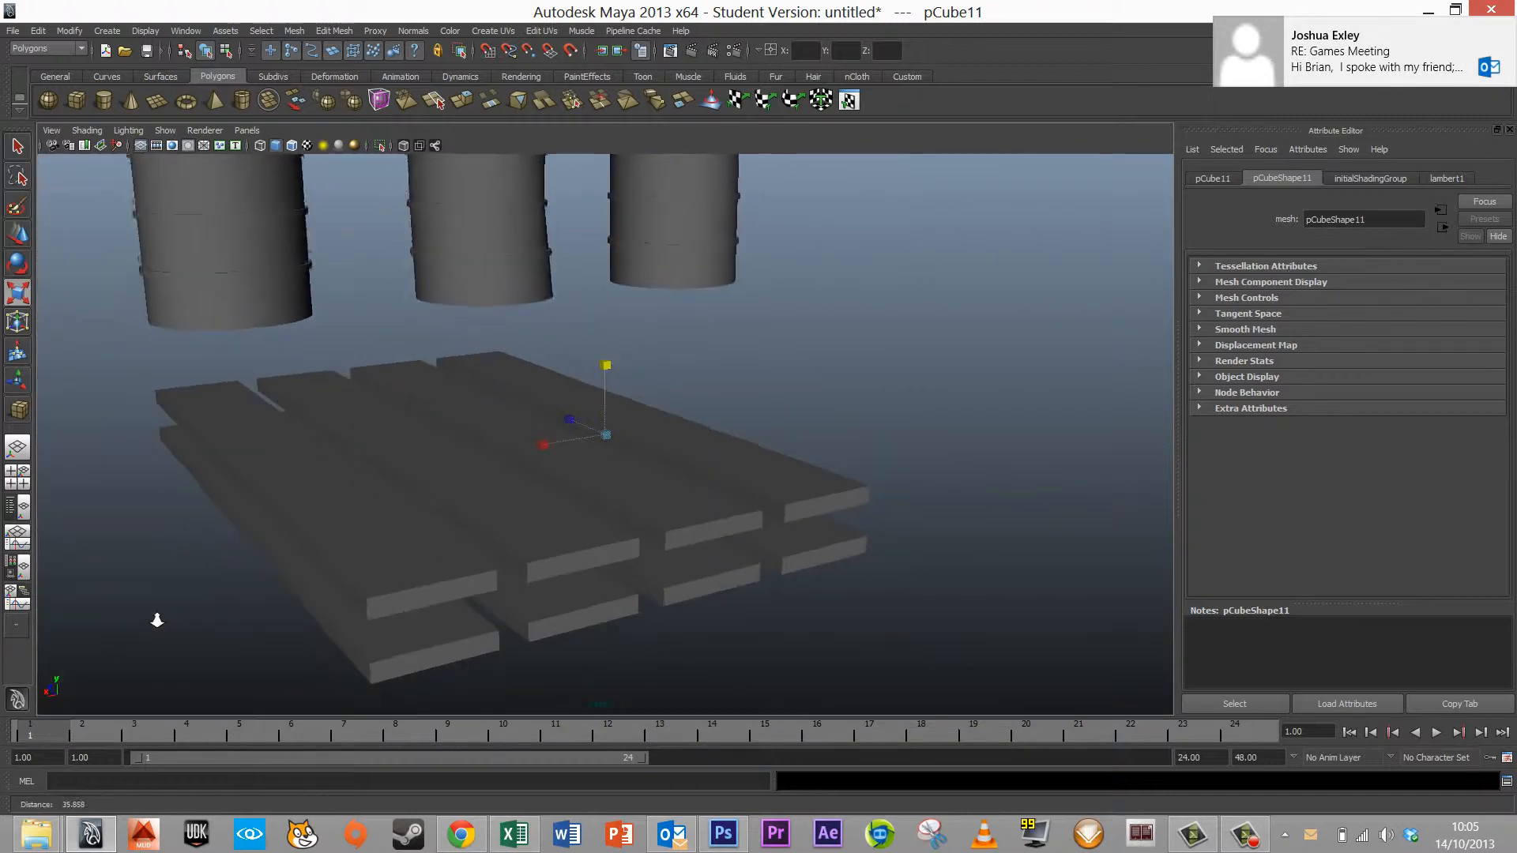
{"action": "left_click_drag", "start_coordinate": [157, 621], "coordinate": [338, 532], "text": "alt"}
{"action": "key", "text": "w"}
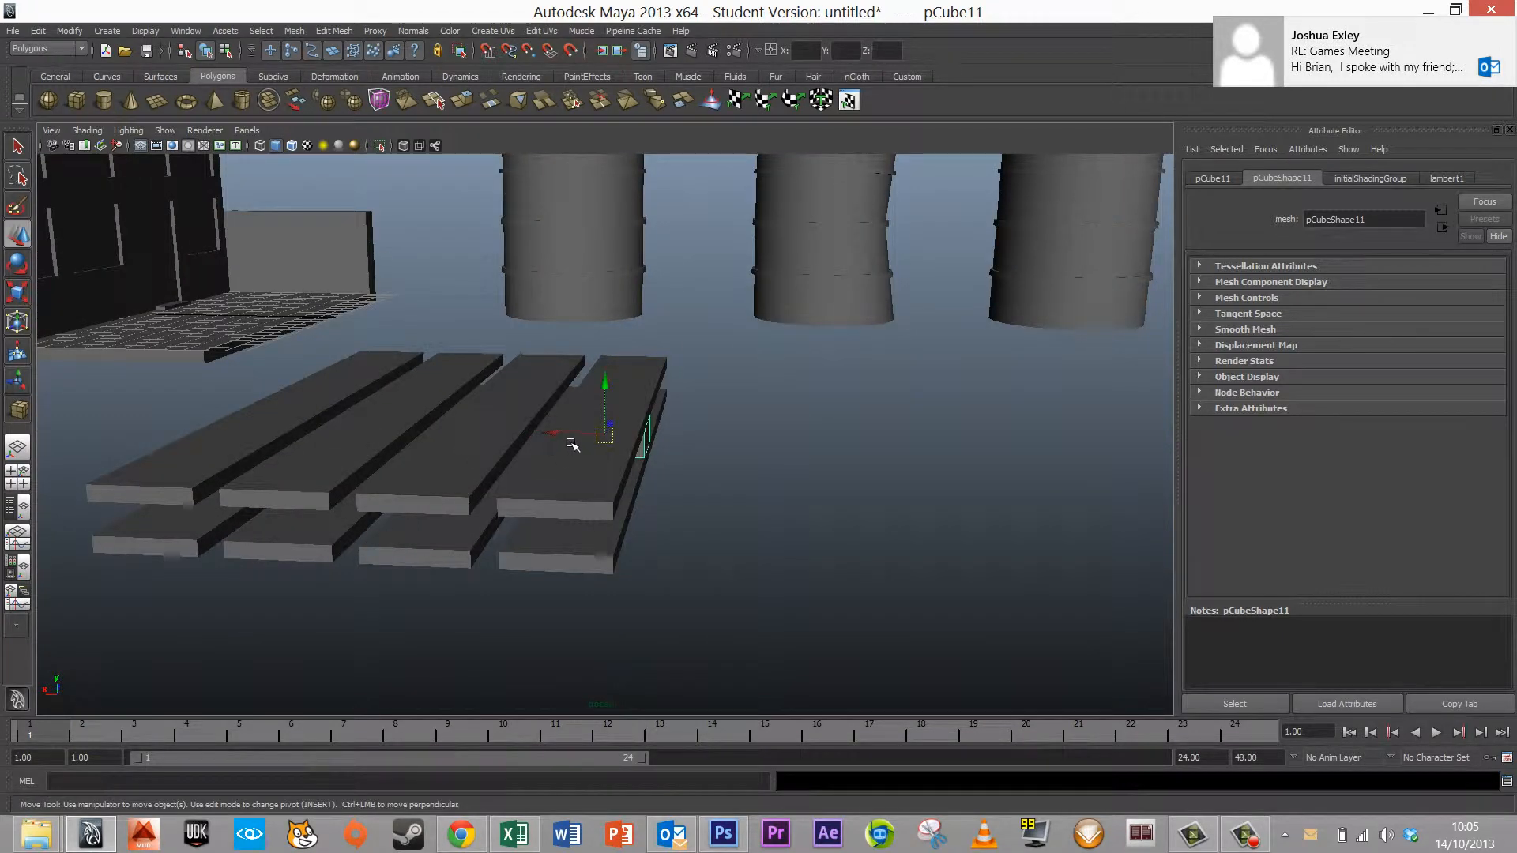
{"action": "middle_click_drag", "start_coordinate": [572, 445], "coordinate": [443, 414]}
{"action": "key", "text": "r"}
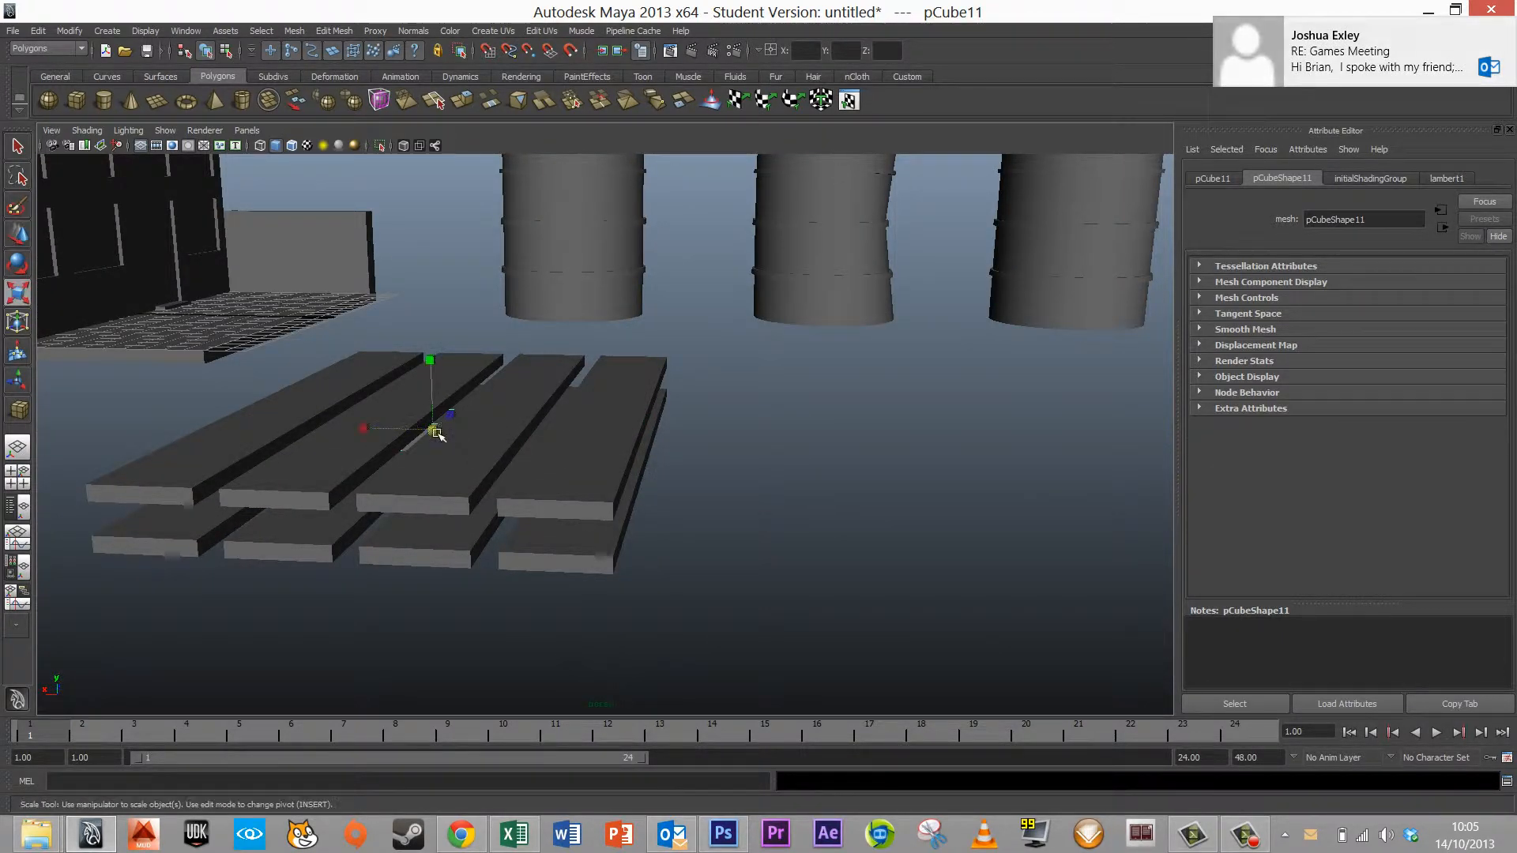
{"action": "left_click_drag", "start_coordinate": [372, 428], "coordinate": [273, 463]}
{"action": "left_click_drag", "start_coordinate": [367, 453], "coordinate": [373, 455]}
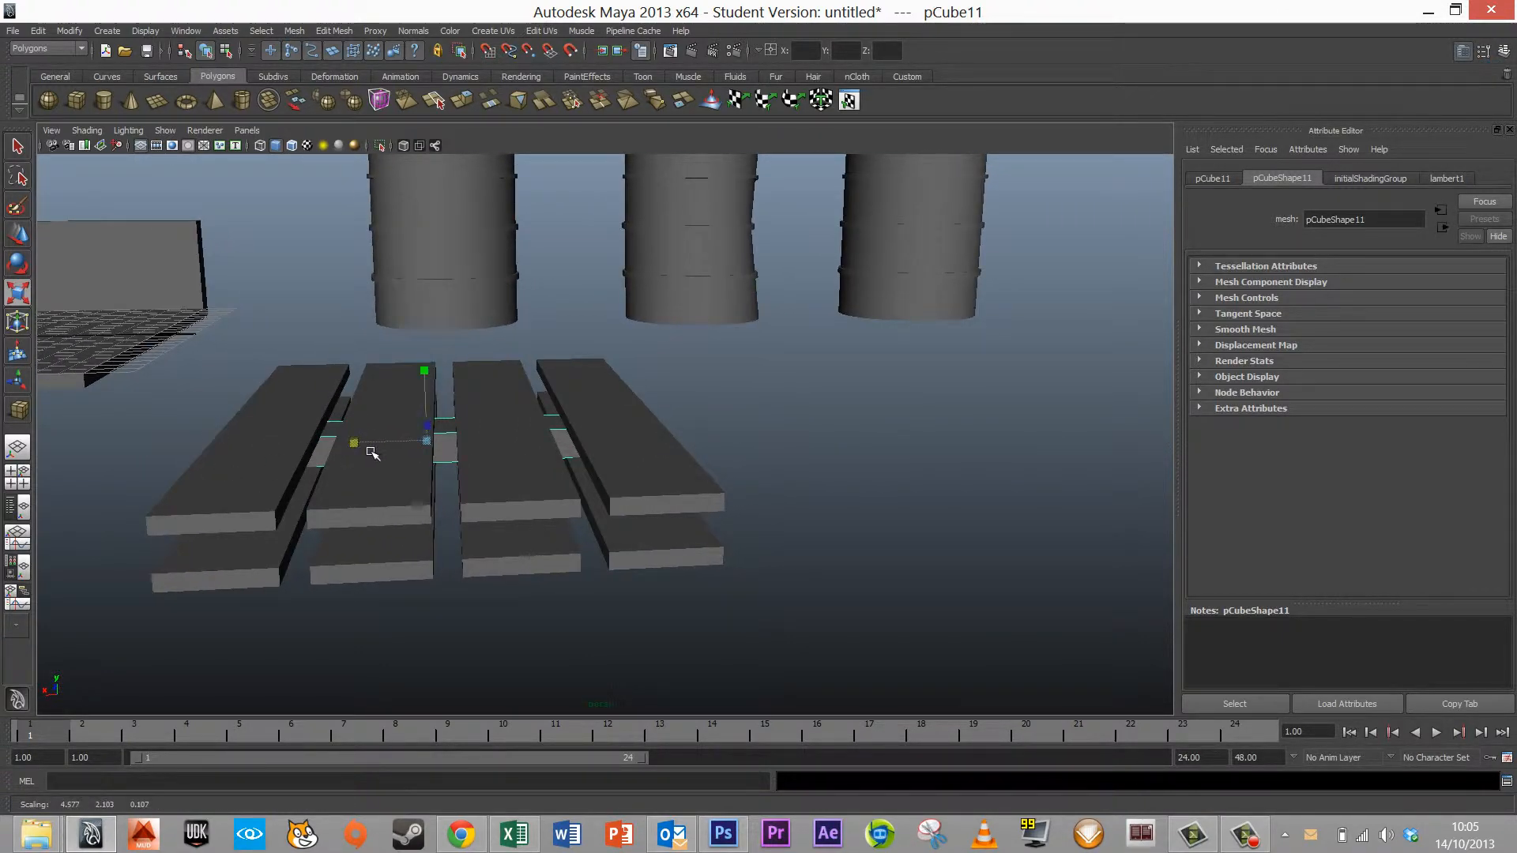
{"action": "left_click_drag", "start_coordinate": [498, 515], "coordinate": [666, 506], "text": "alt"}
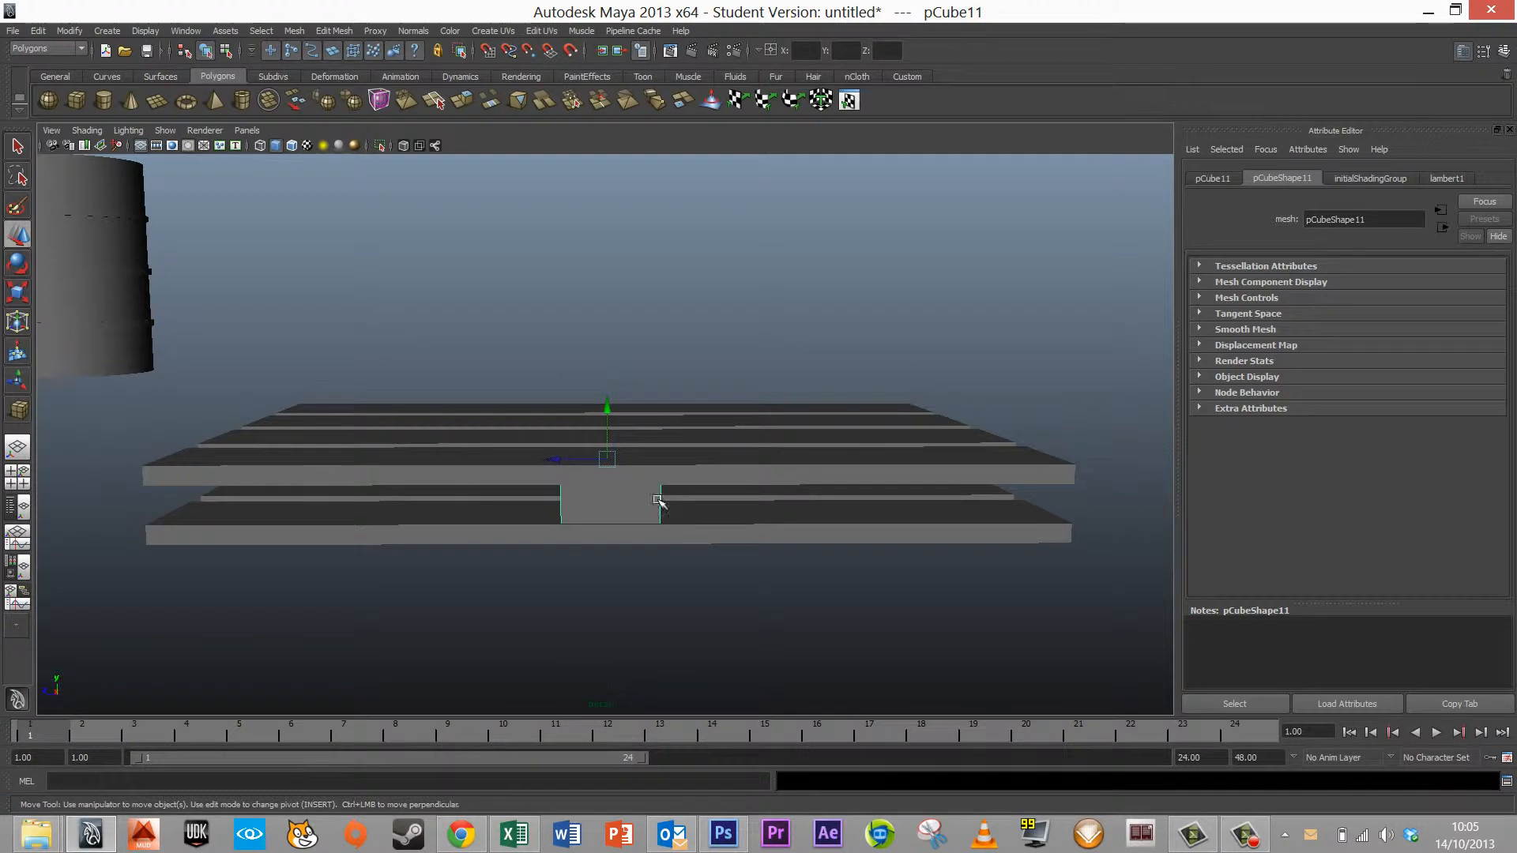
- Duplicate the spacer block and place one copy near each end of the planks, keeping one in the centre
{"action": "key", "text": "shift+d"}
{"action": "key", "text": "Delete"}
{"action": "left_click", "coordinate": [615, 516]}
{"action": "left_click_drag", "start_coordinate": [567, 467], "coordinate": [874, 514]}
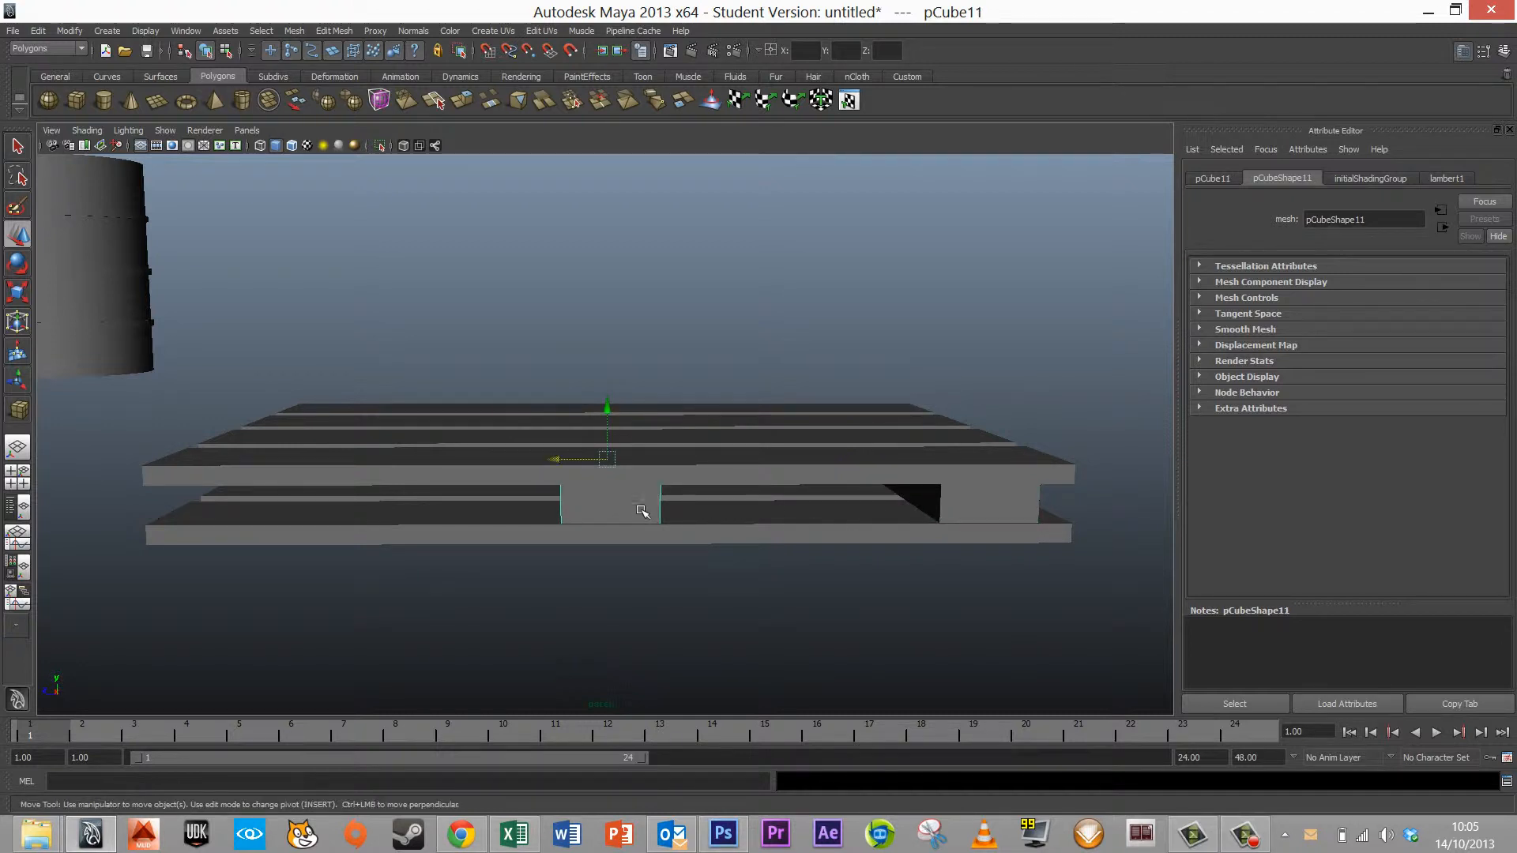
{"action": "left_click_drag", "start_coordinate": [566, 463], "coordinate": [251, 467]}
- Select every plank and spacer block of the pallet and combine them into one mesh
{"action": "left_click", "coordinate": [559, 271]}
{"action": "left_click_drag", "start_coordinate": [558, 271], "coordinate": [643, 400], "text": "alt"}
{"action": "scroll", "coordinate": [643, 399], "scroll_direction": "down", "scroll_amount": 5}
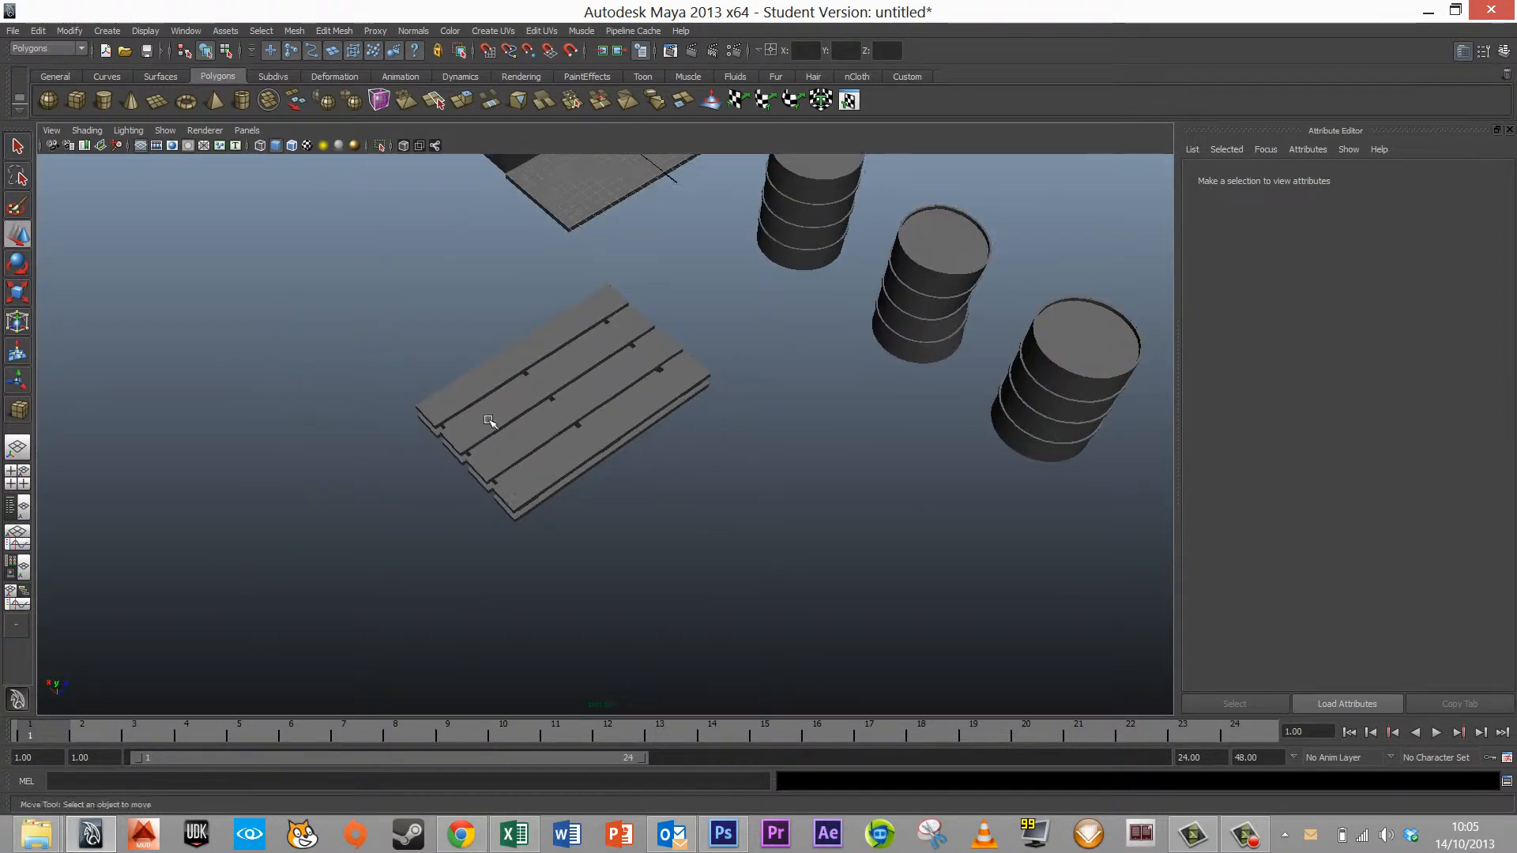
{"action": "left_click_drag", "start_coordinate": [491, 420], "coordinate": [774, 556], "text": "alt"}
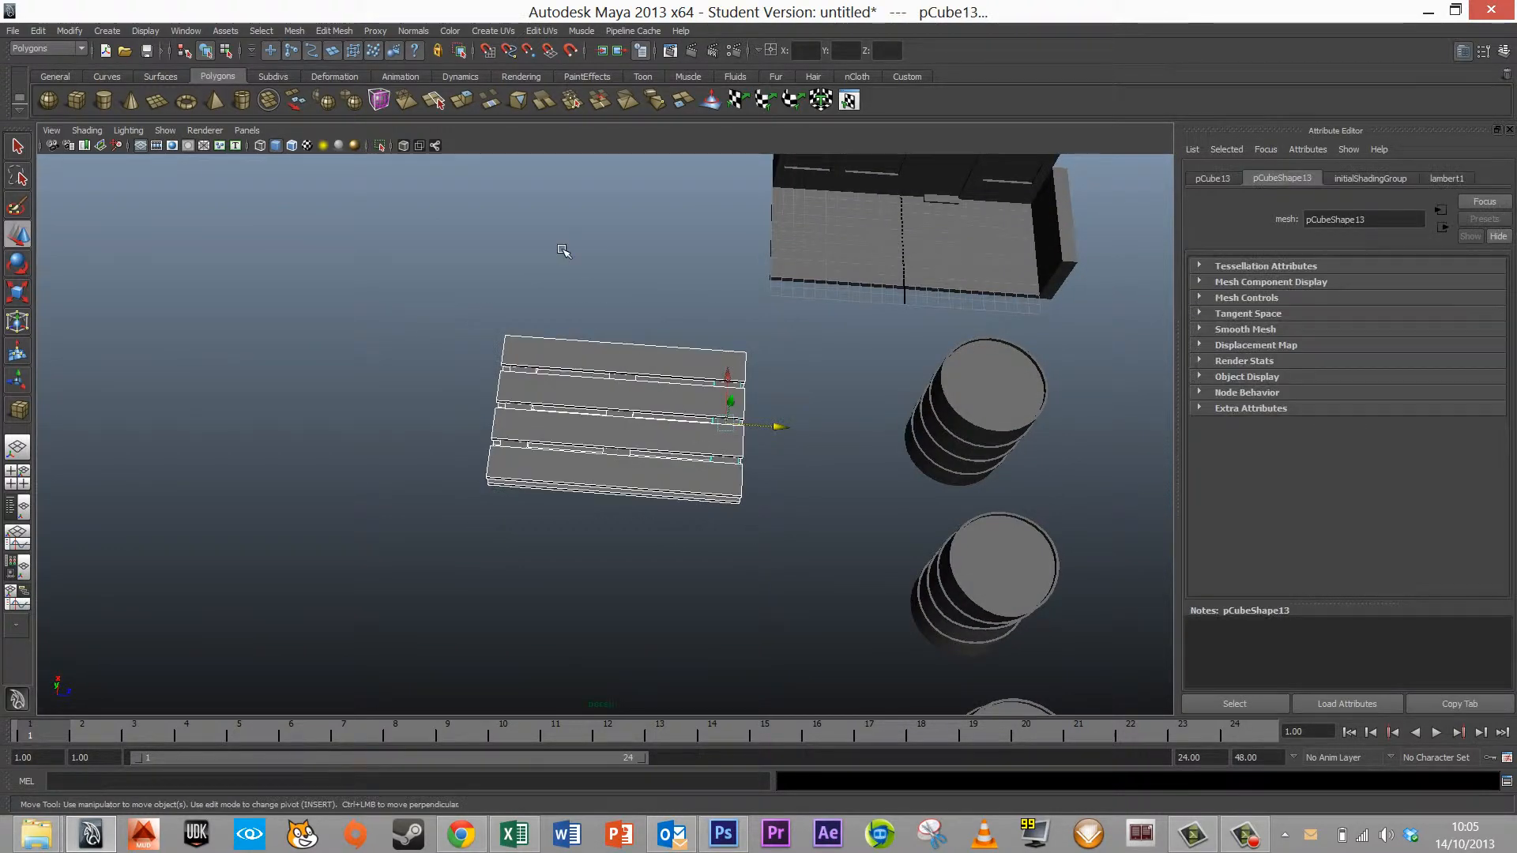
{"action": "left_click", "coordinate": [294, 30]}
{"action": "left_click", "coordinate": [299, 44]}
- Centre the pivot of the combined pallet mesh
{"action": "left_click_drag", "start_coordinate": [601, 411], "coordinate": [700, 373], "text": "alt"}
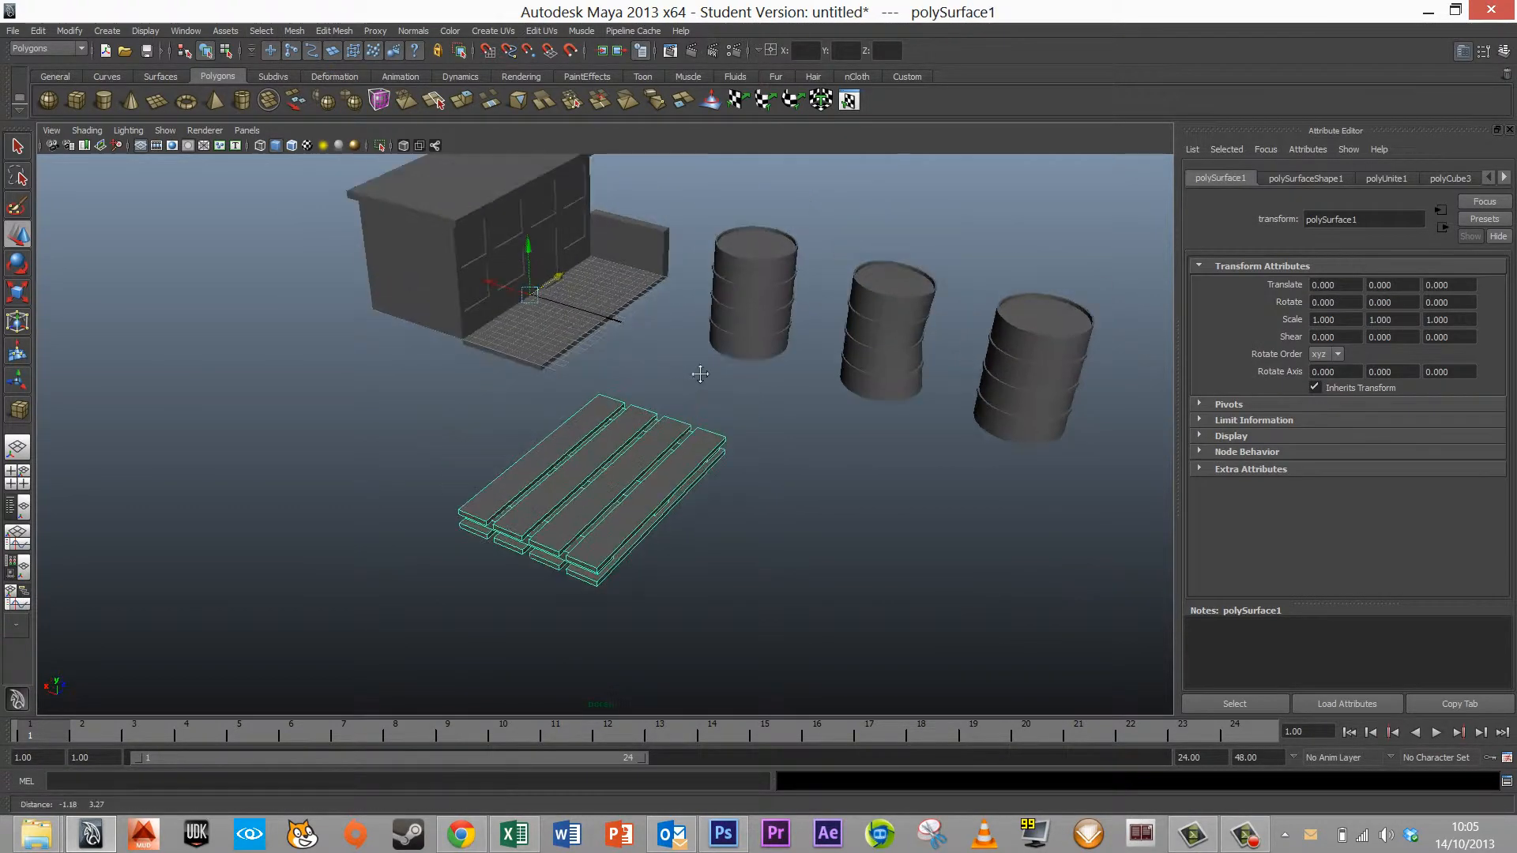
{"action": "middle_click_drag", "start_coordinate": [700, 374], "coordinate": [704, 413], "text": "alt"}
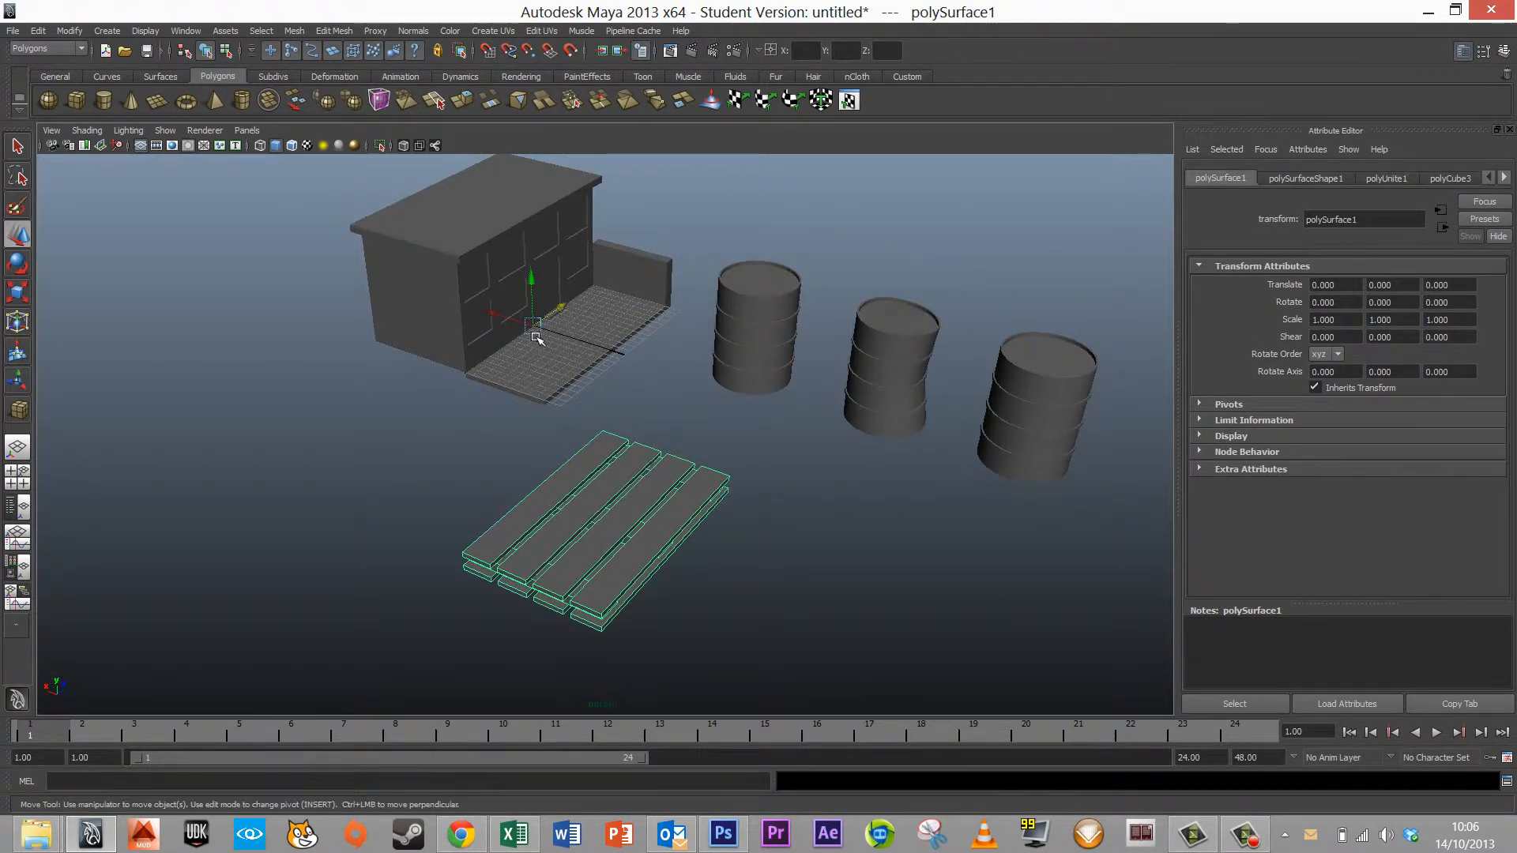
{"action": "left_click", "coordinate": [84, 34]}
{"action": "left_click", "coordinate": [121, 182]}
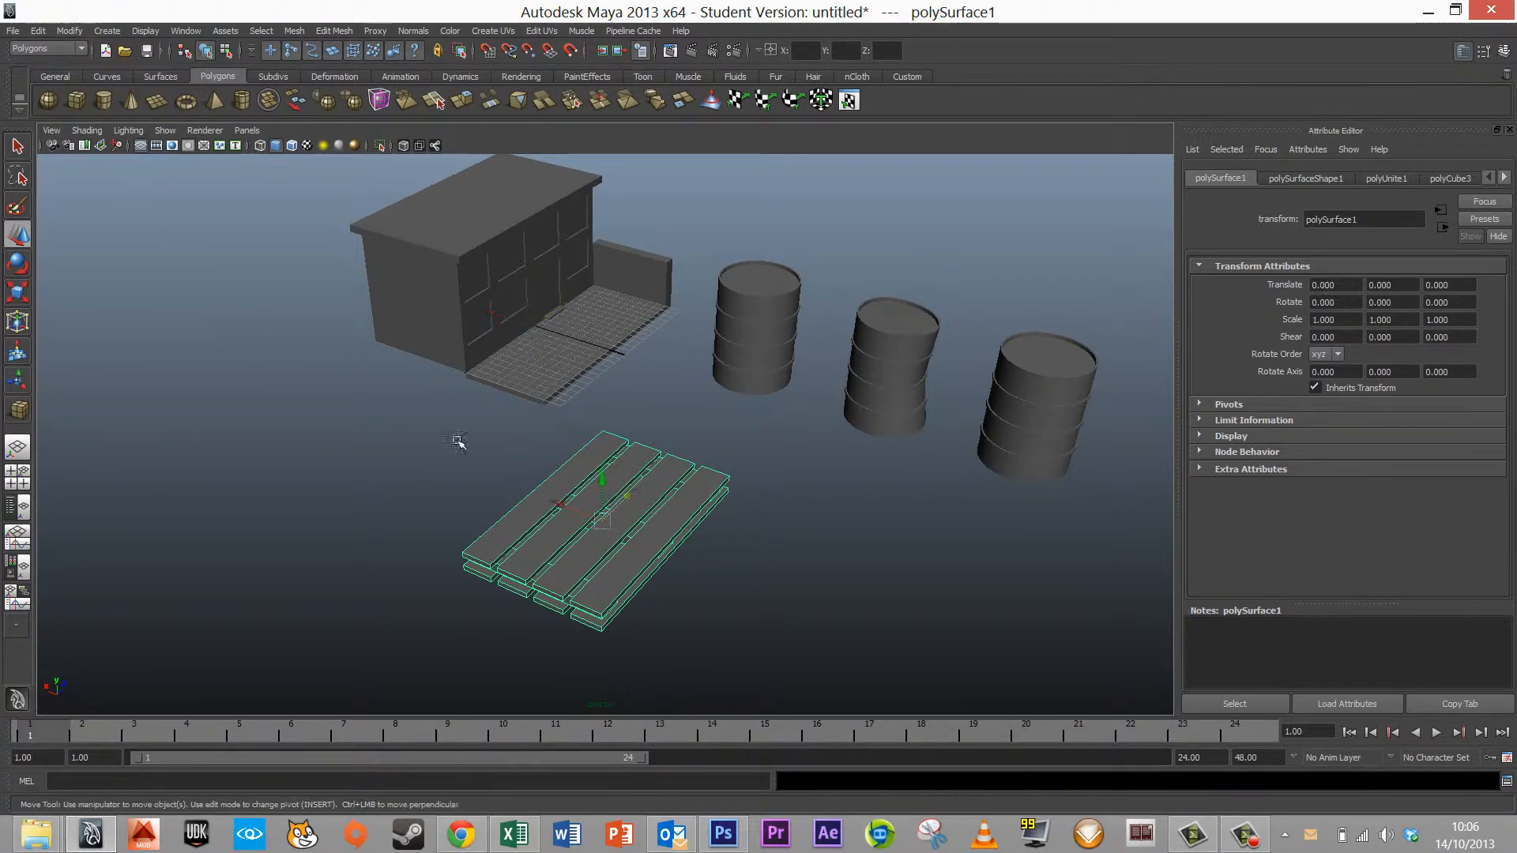
- Separate the pallet mesh into its individual pieces and centre the pivot of each piece
{"action": "left_click_drag", "start_coordinate": [708, 473], "coordinate": [616, 442], "text": "alt"}
{"action": "left_click", "coordinate": [306, 32]}
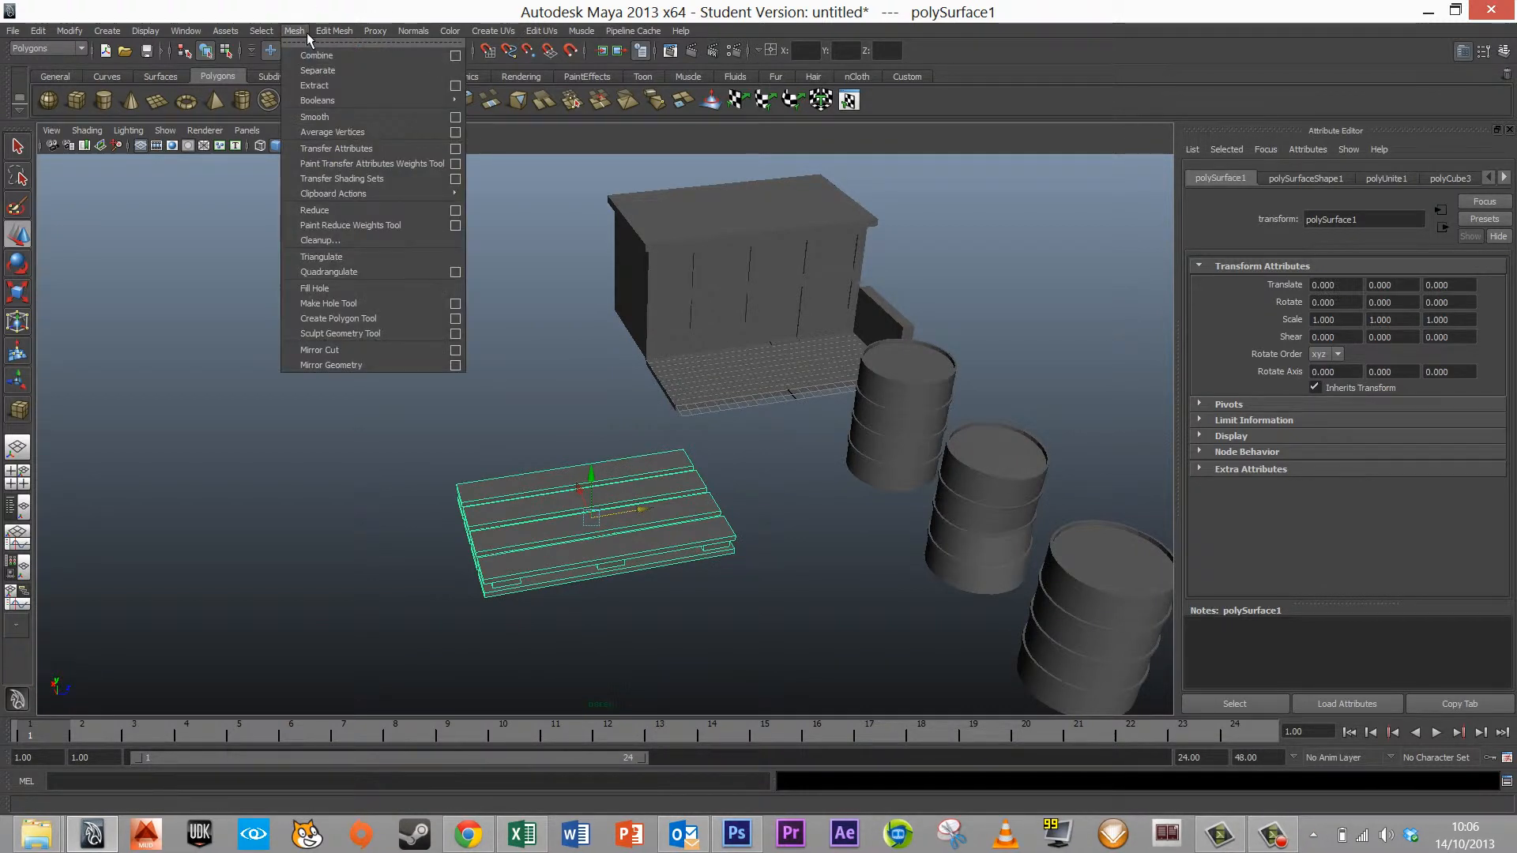
{"action": "left_click", "coordinate": [313, 68]}
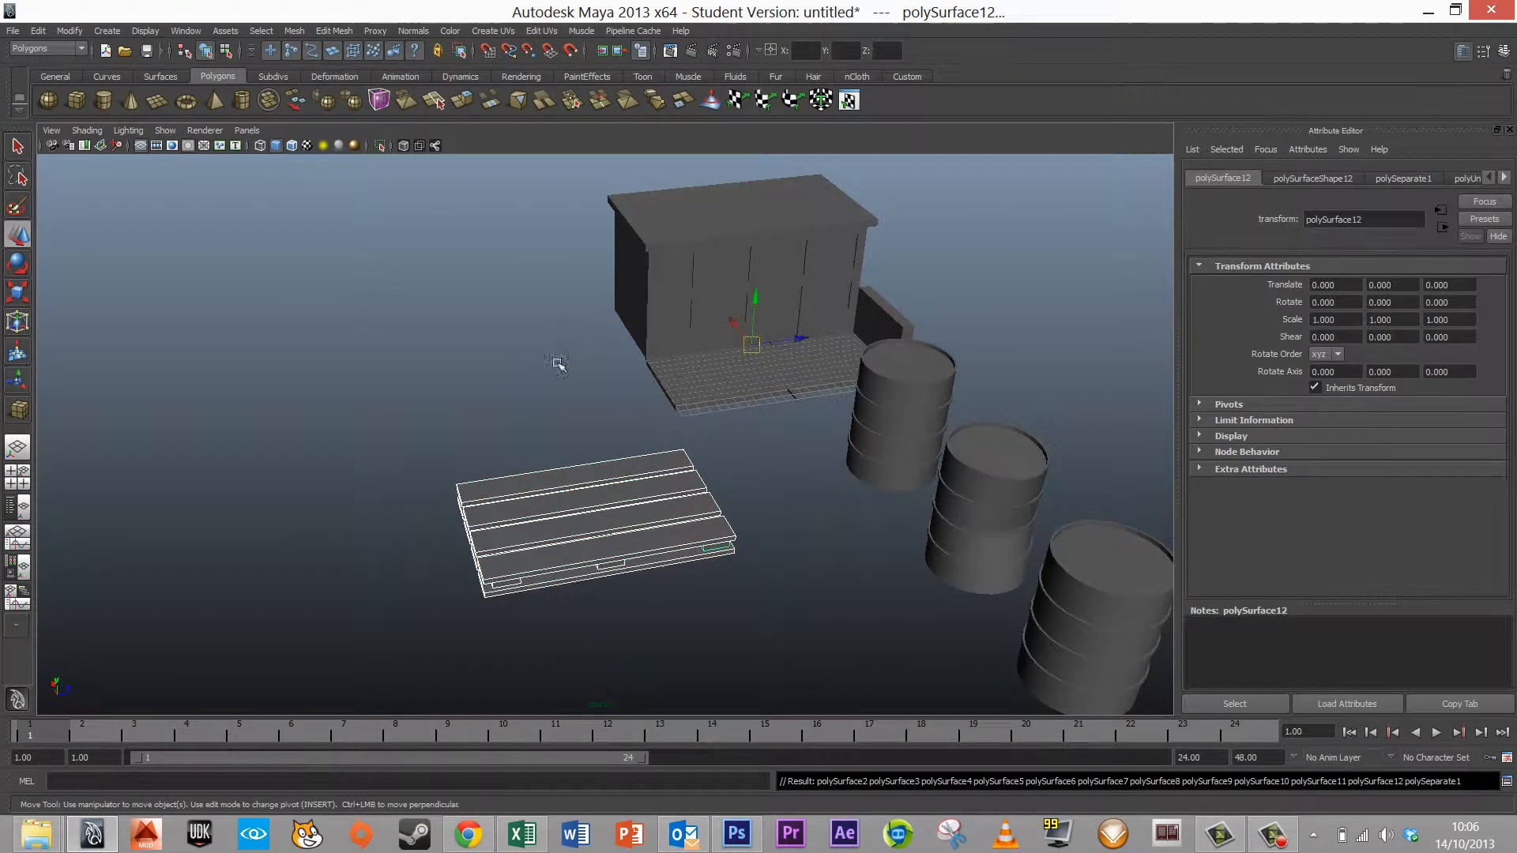
{"action": "left_click", "coordinate": [71, 30]}
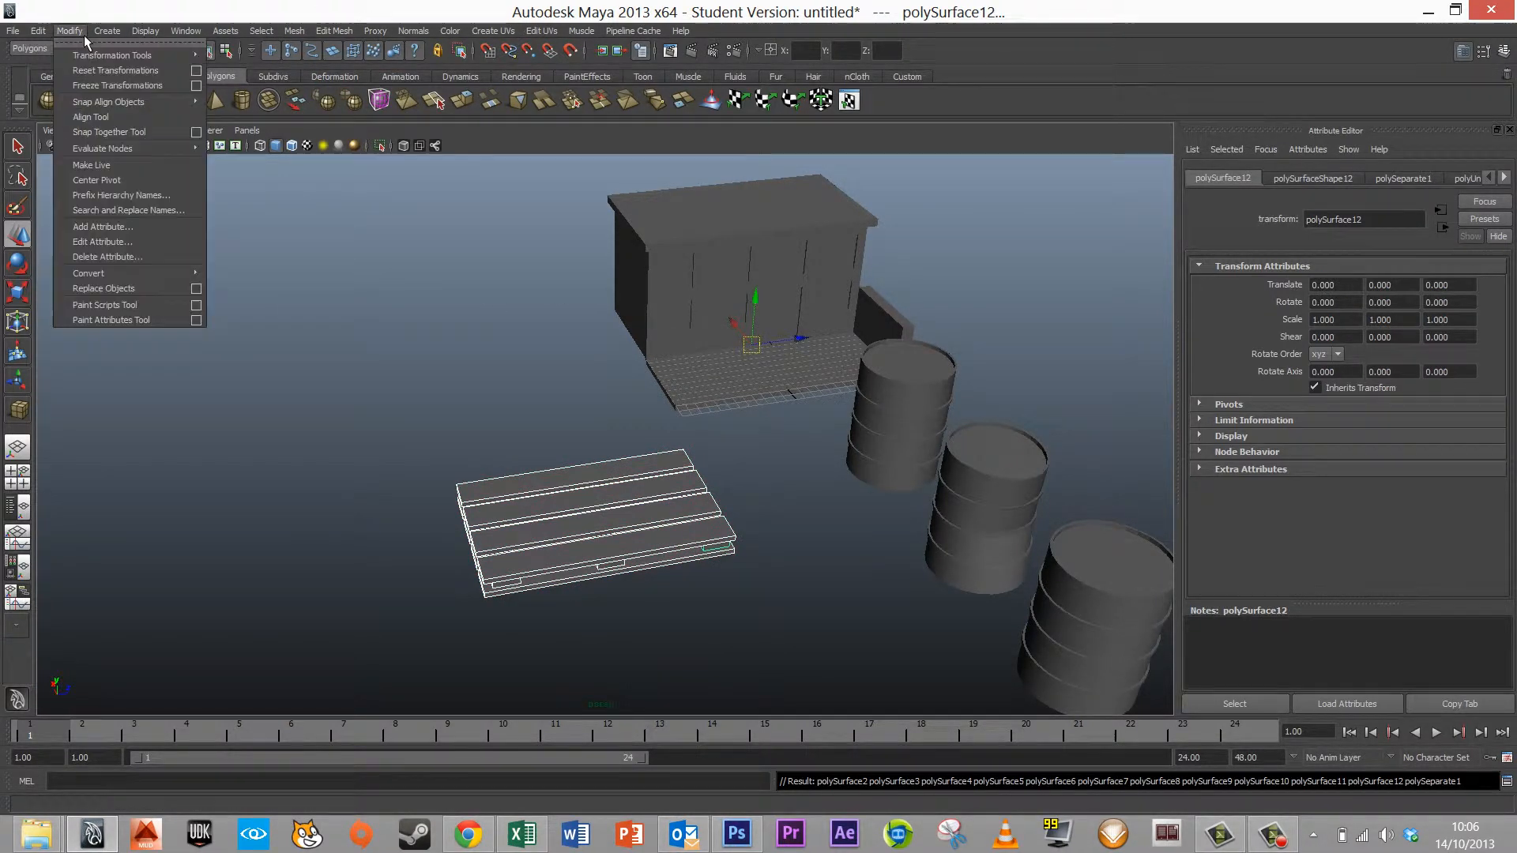
{"action": "left_click", "coordinate": [113, 182]}
{"action": "left_click", "coordinate": [453, 410]}
- Insert a series of closely spaced lengthwise edge loops across the width of the outer upper plank with the Insert Edge Loop Tool
{"action": "left_click", "coordinate": [595, 517]}
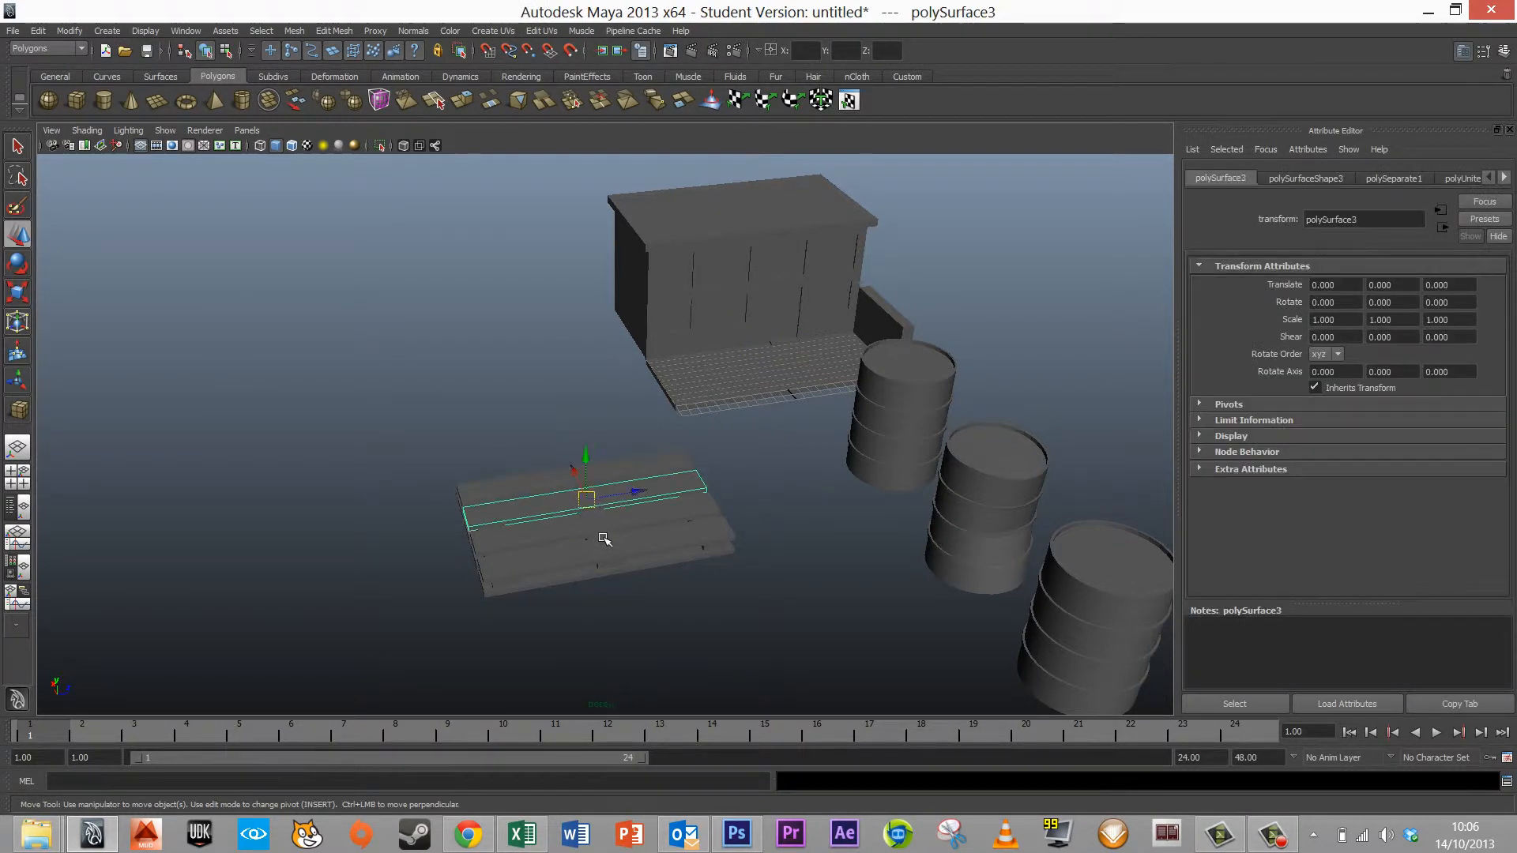
{"action": "left_click", "coordinate": [605, 533]}
{"action": "left_click", "coordinate": [632, 575]}
{"action": "left_click", "coordinate": [635, 552]}
{"action": "left_click_drag", "start_coordinate": [671, 585], "coordinate": [672, 608], "text": "alt"}
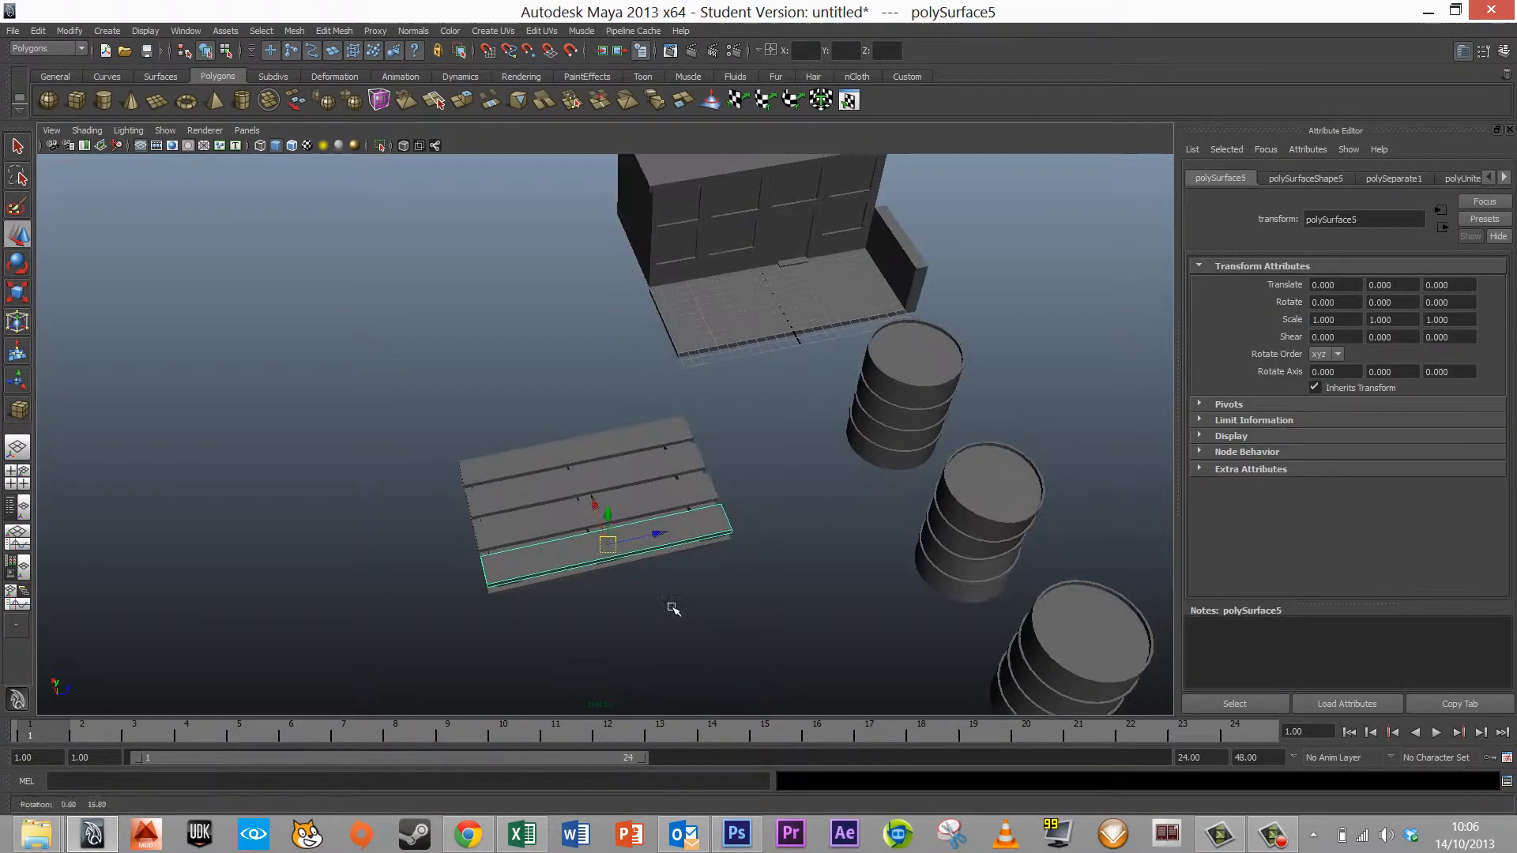
{"action": "key", "text": "f"}
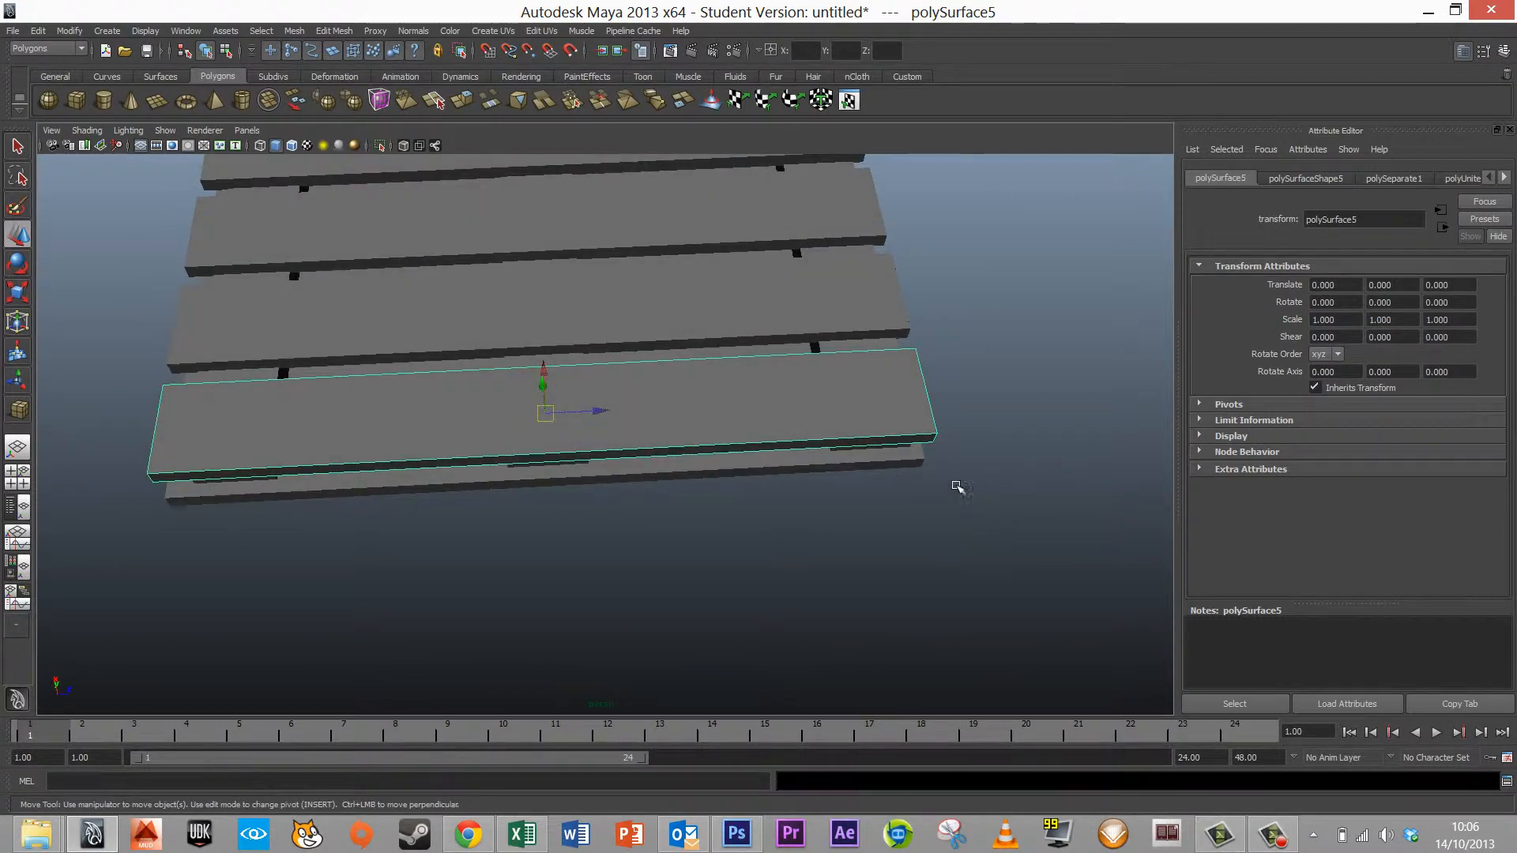
{"action": "left_click", "coordinate": [335, 31]}
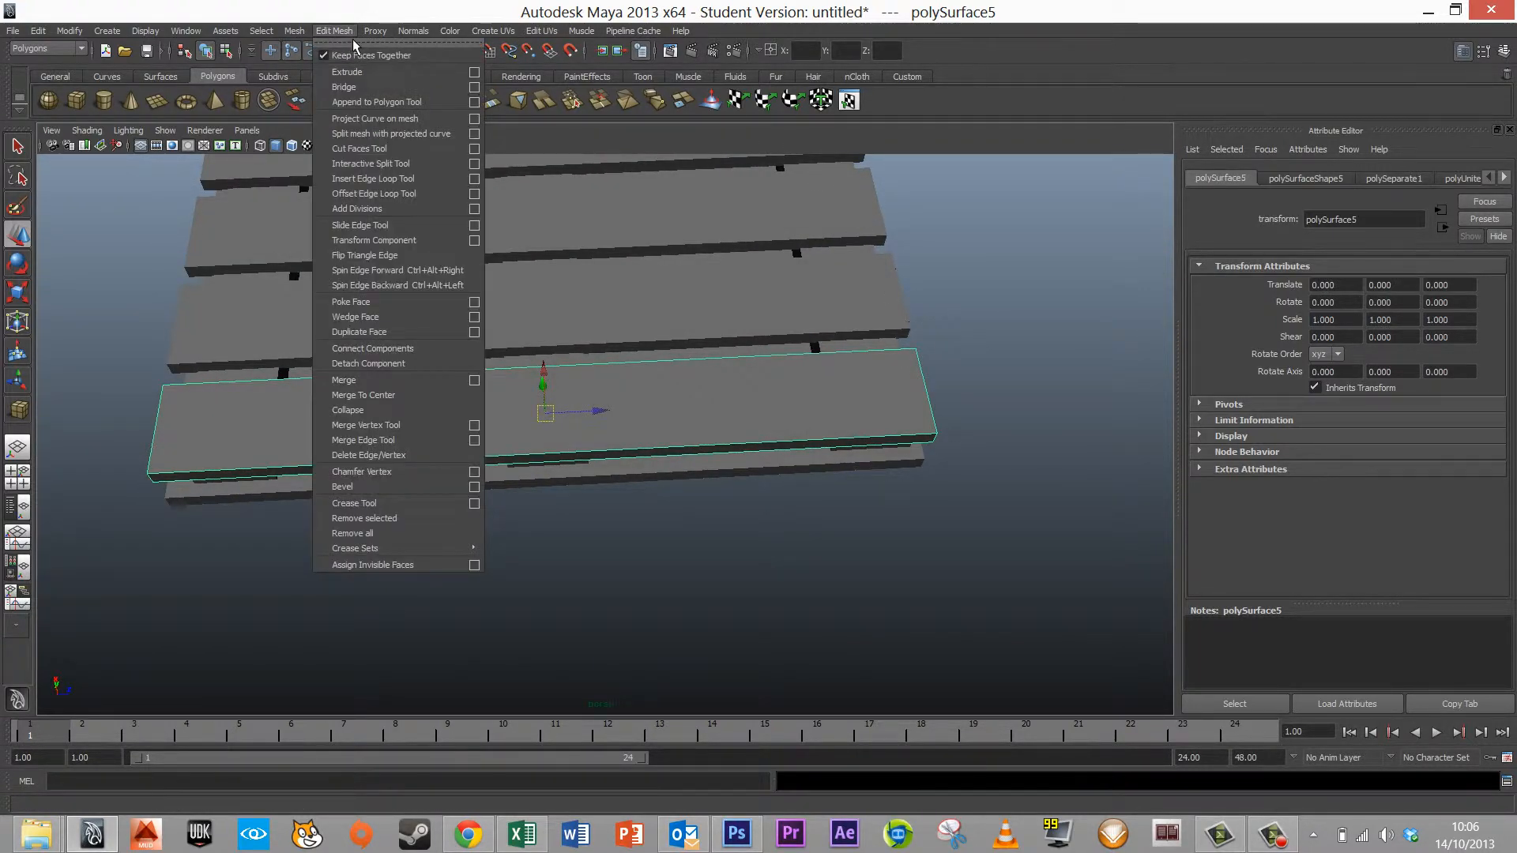
{"action": "left_click", "coordinate": [364, 179]}
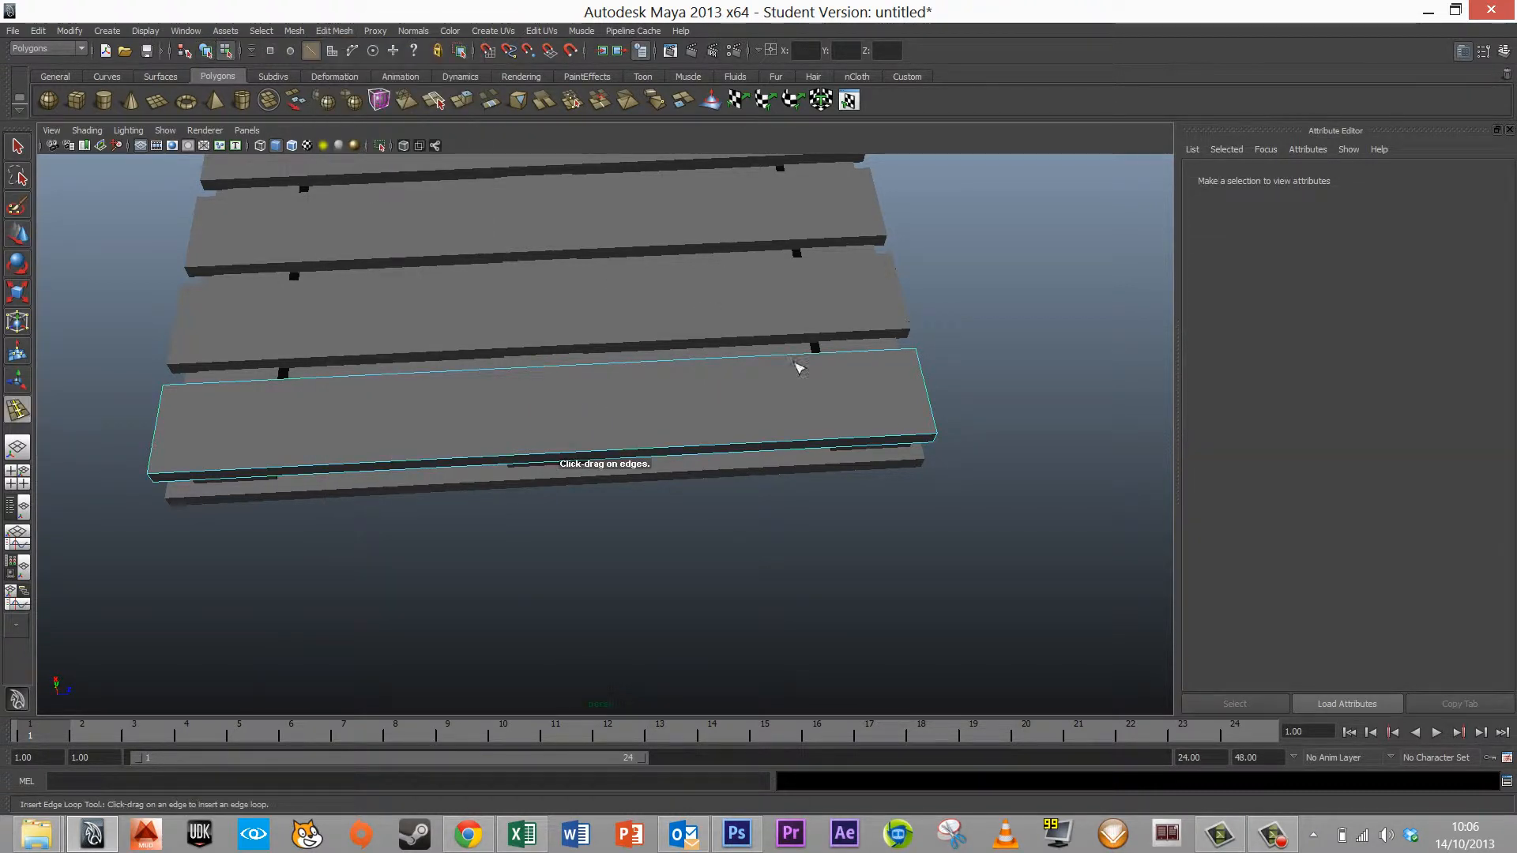
{"action": "left_click", "coordinate": [930, 368]}
{"action": "left_click", "coordinate": [933, 384]}
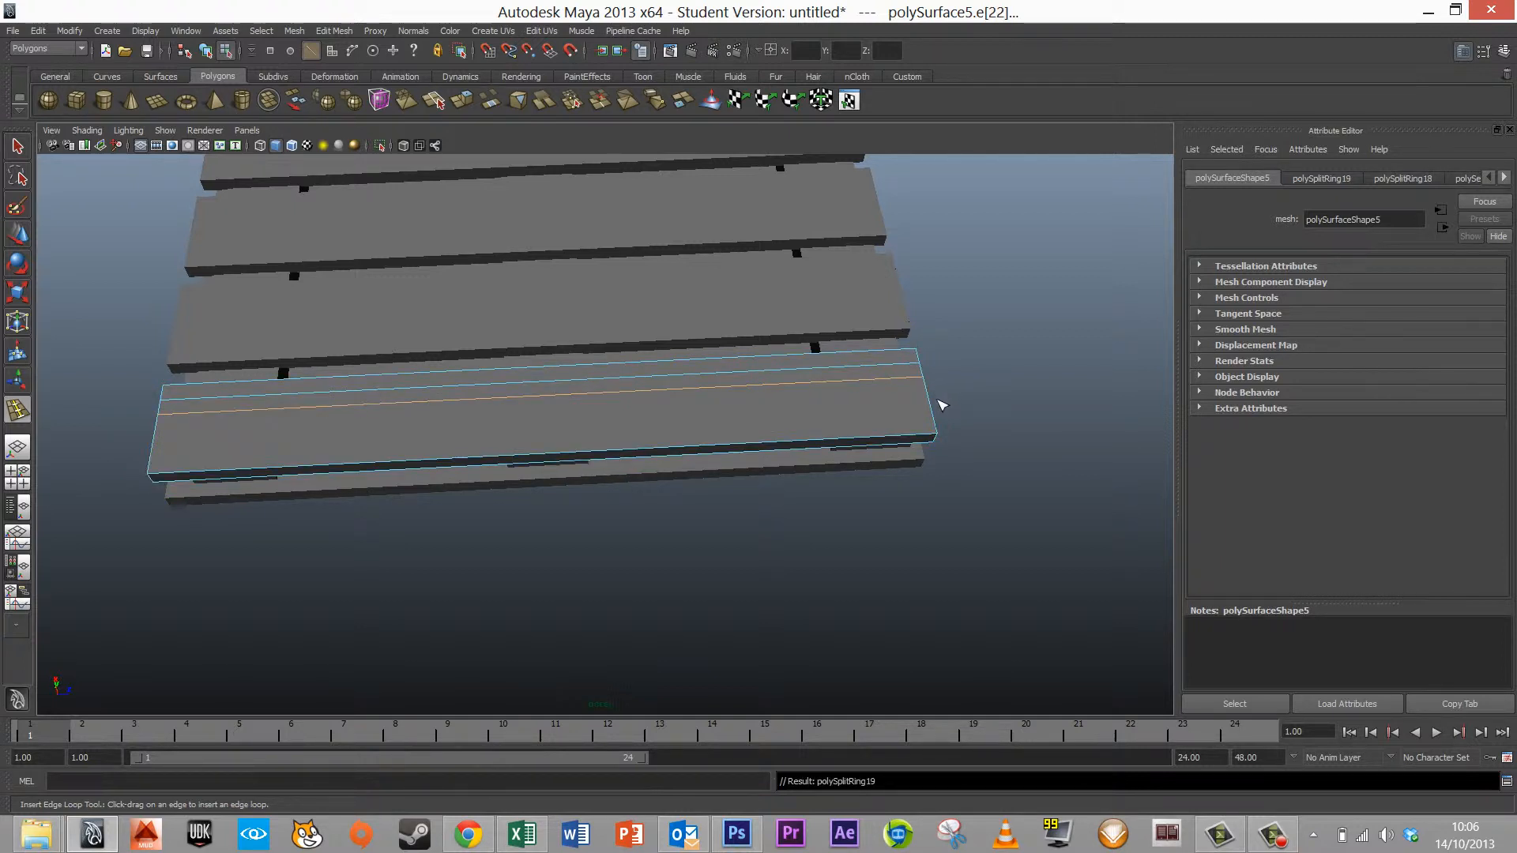
{"action": "left_click", "coordinate": [938, 398]}
{"action": "left_click", "coordinate": [940, 414]}
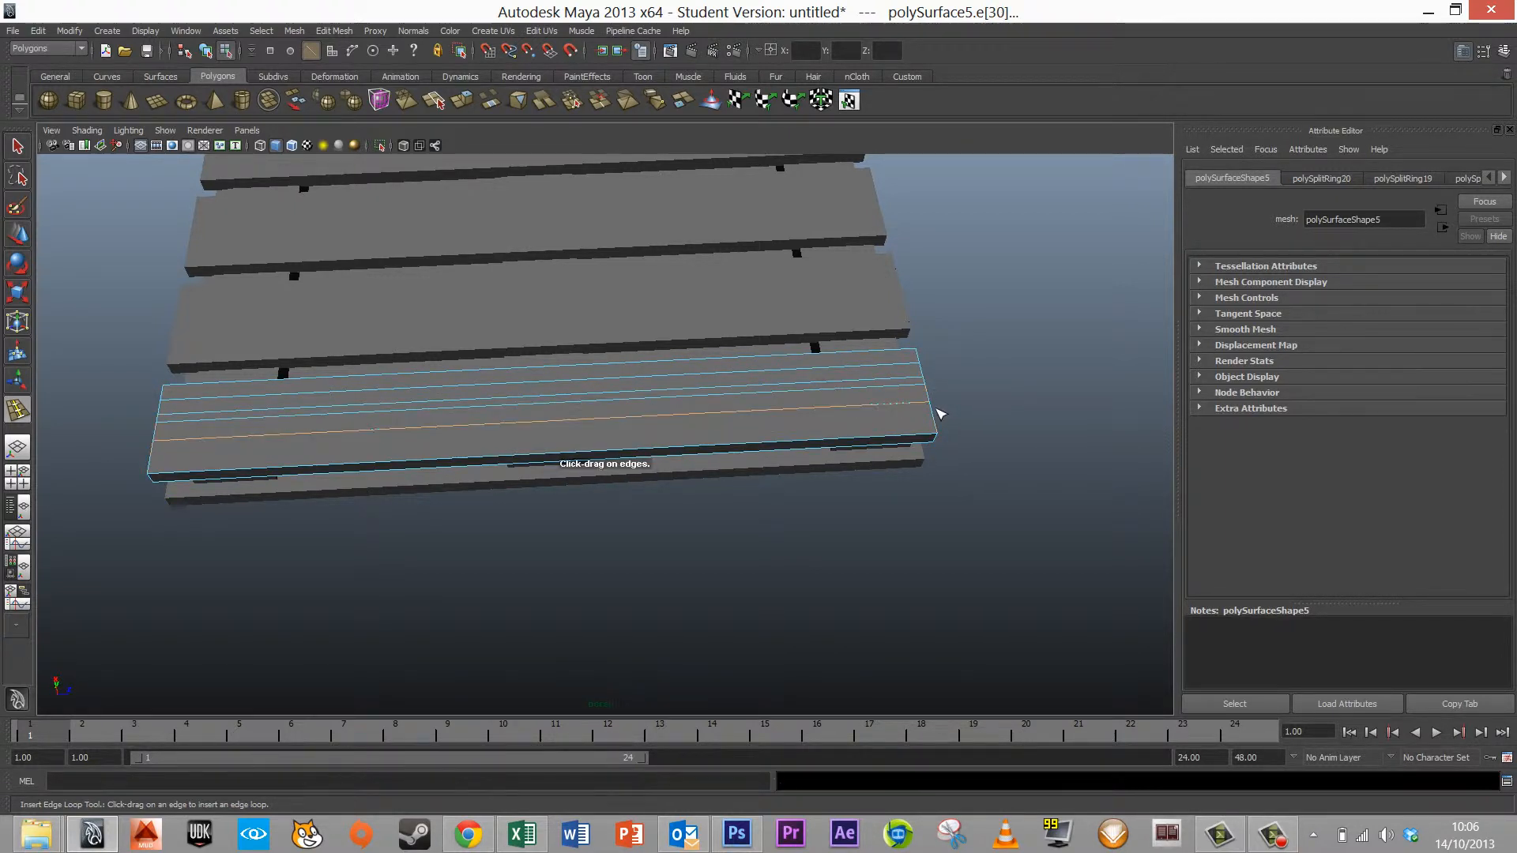
{"action": "mouse_move", "coordinate": [946, 432]}
{"action": "left_mouse_down"}
{"action": "mouse_move", "coordinate": [938, 405]}
{"action": "mouse_move", "coordinate": [975, 424]}
{"action": "mouse_move", "coordinate": [972, 441]}
{"action": "mouse_move", "coordinate": [938, 444]}
{"action": "left_mouse_up"}
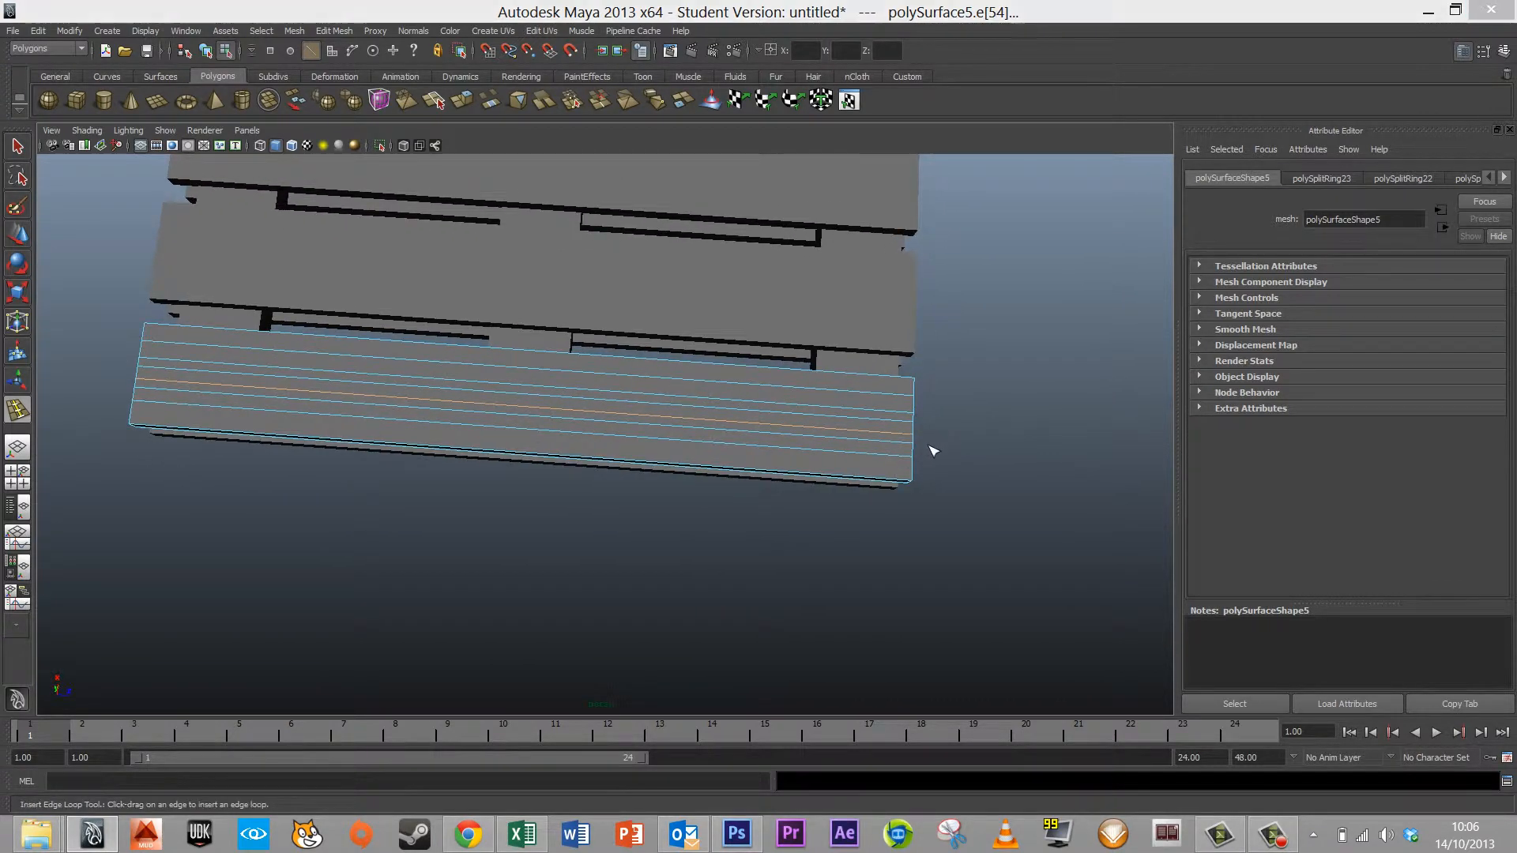
- Move the end vertices of the outer upper plank to uneven depths in the top view, shaping a jagged, broken end
{"action": "key", "text": "space"}
{"action": "key", "text": "space"}
{"action": "middle_click_drag", "start_coordinate": [338, 225], "coordinate": [786, 410], "text": "alt"}
{"action": "key", "text": "f"}
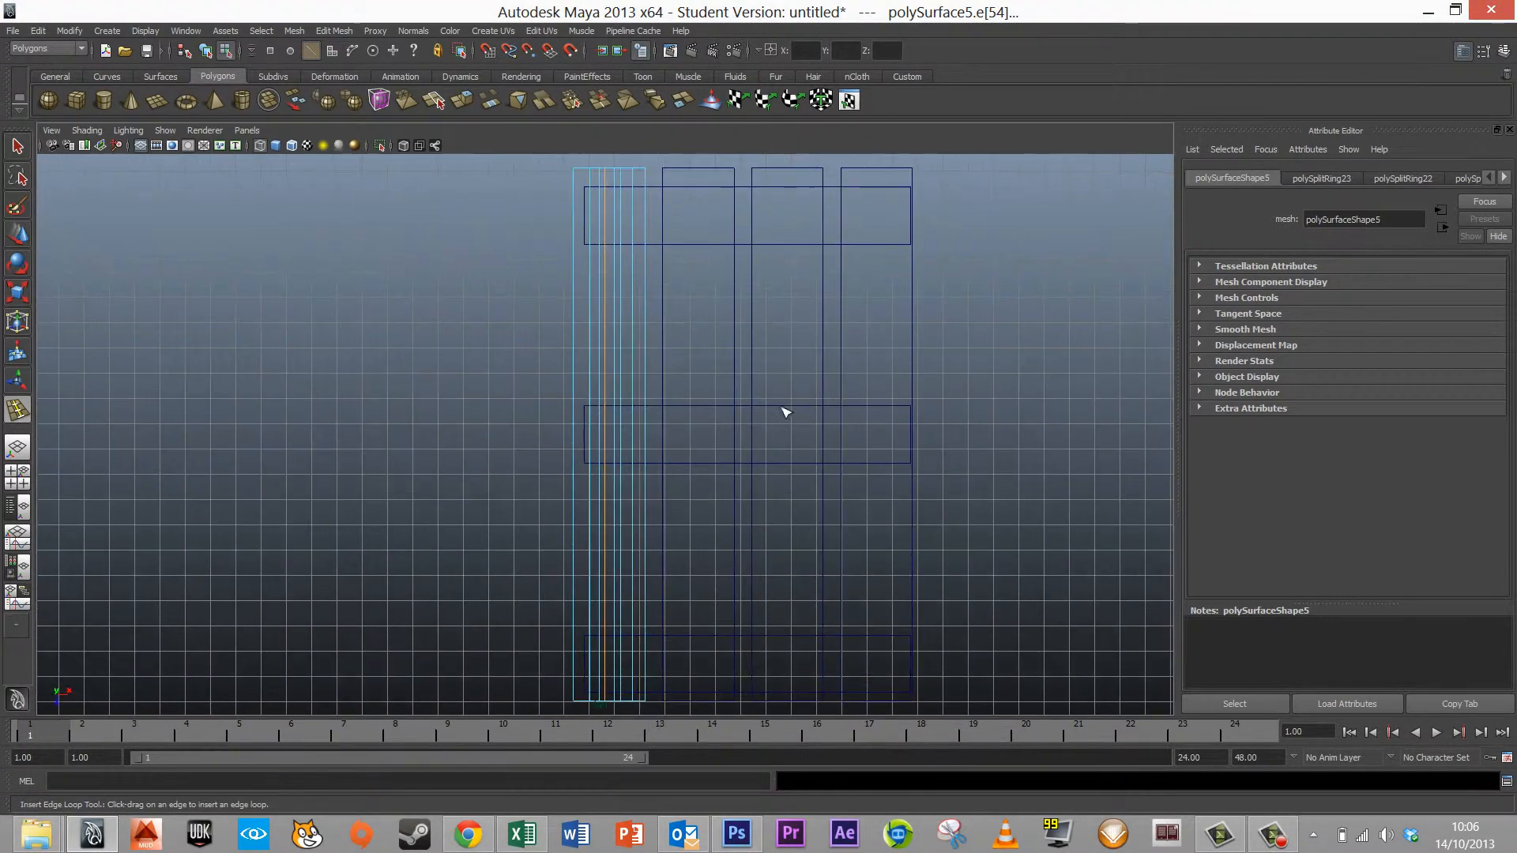
{"action": "middle_click_drag", "start_coordinate": [487, 641], "coordinate": [510, 488], "text": "alt"}
{"action": "right_click_drag", "start_coordinate": [510, 647], "coordinate": [759, 603], "text": "alt"}
{"action": "key", "text": "q"}
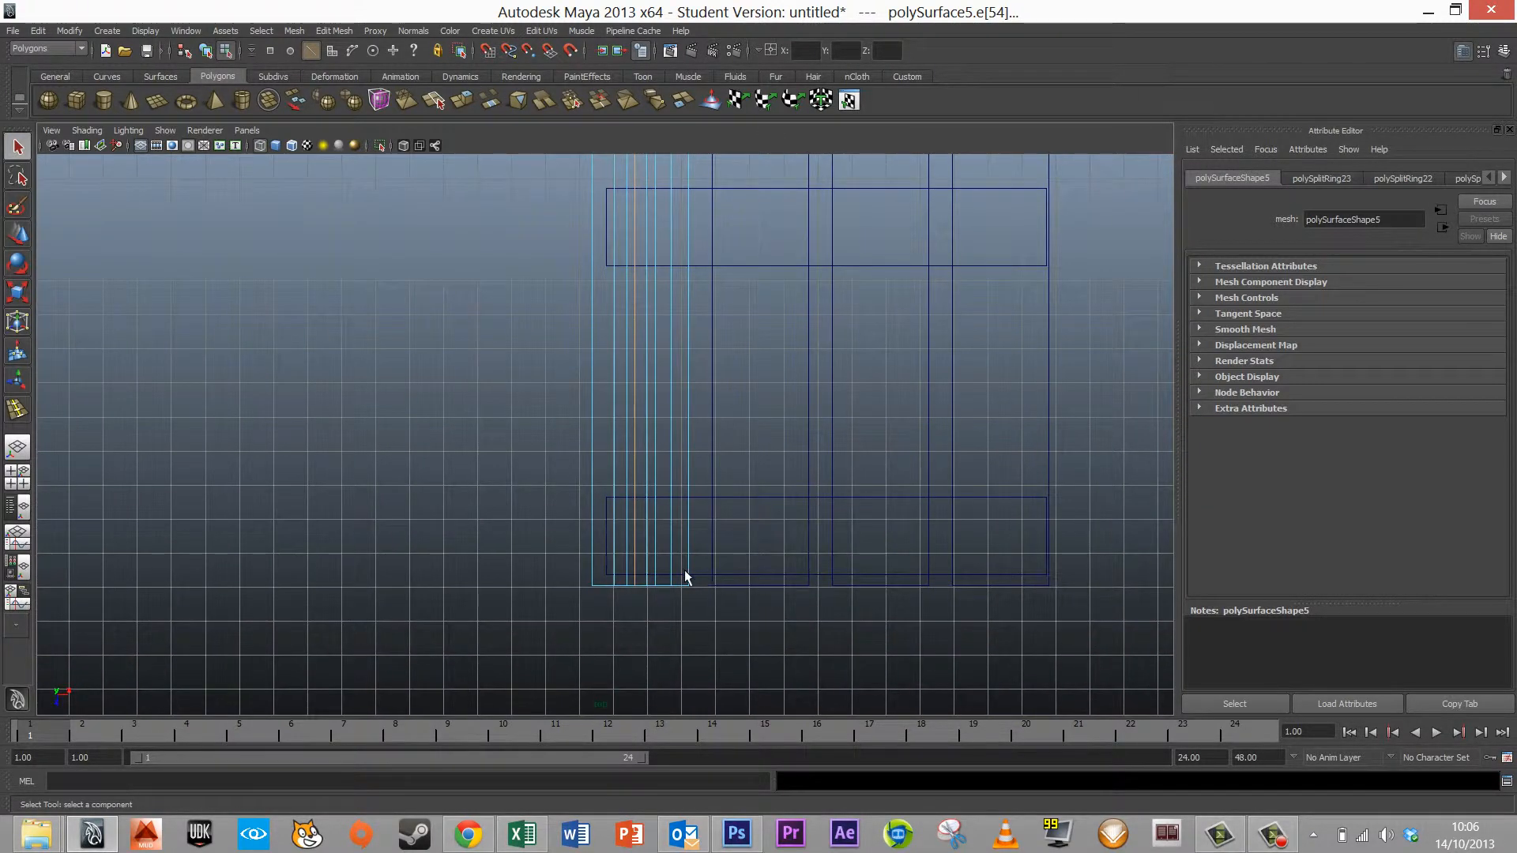
{"action": "right_click_drag", "start_coordinate": [678, 562], "coordinate": [788, 609]}
{"action": "middle_click_drag", "start_coordinate": [789, 608], "coordinate": [774, 494], "text": "alt"}
{"action": "right_click_drag", "start_coordinate": [664, 528], "coordinate": [767, 537], "text": "alt"}
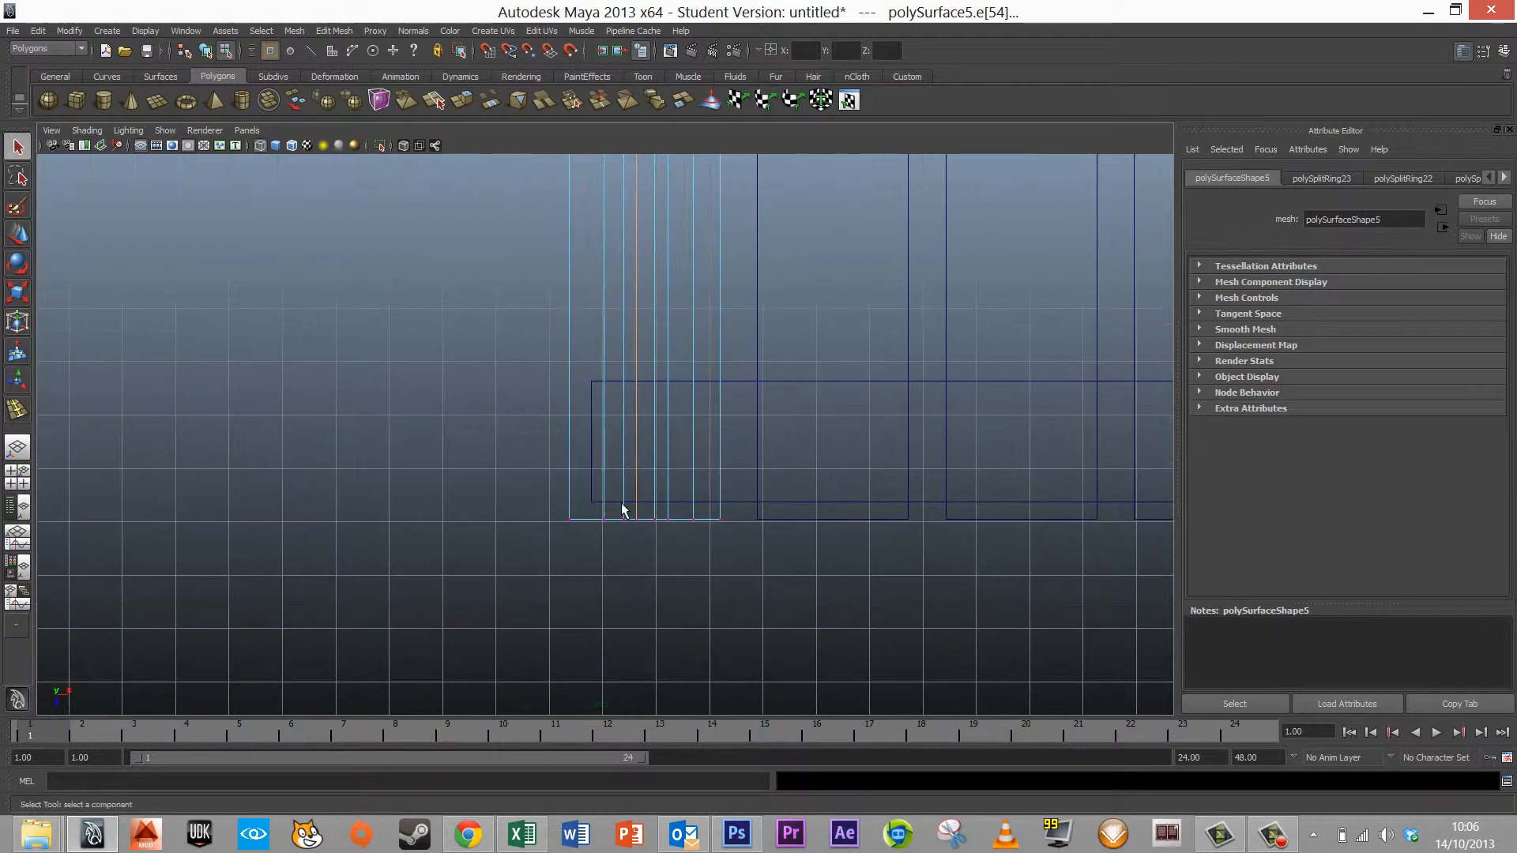
{"action": "mouse_move", "coordinate": [633, 556]}
{"action": "left_mouse_down"}
{"action": "mouse_move", "coordinate": [621, 528]}
{"action": "mouse_move", "coordinate": [662, 564]}
{"action": "mouse_move", "coordinate": [703, 544]}
{"action": "mouse_move", "coordinate": [684, 548]}
{"action": "mouse_move", "coordinate": [696, 505]}
{"action": "mouse_move", "coordinate": [653, 535]}
{"action": "mouse_move", "coordinate": [666, 510]}
{"action": "mouse_move", "coordinate": [751, 545]}
{"action": "mouse_move", "coordinate": [700, 455]}
{"action": "mouse_move", "coordinate": [754, 472]}
{"action": "mouse_move", "coordinate": [724, 469]}
{"action": "left_mouse_up"}
{"action": "key", "text": "w"}
{"action": "key", "text": "space"}
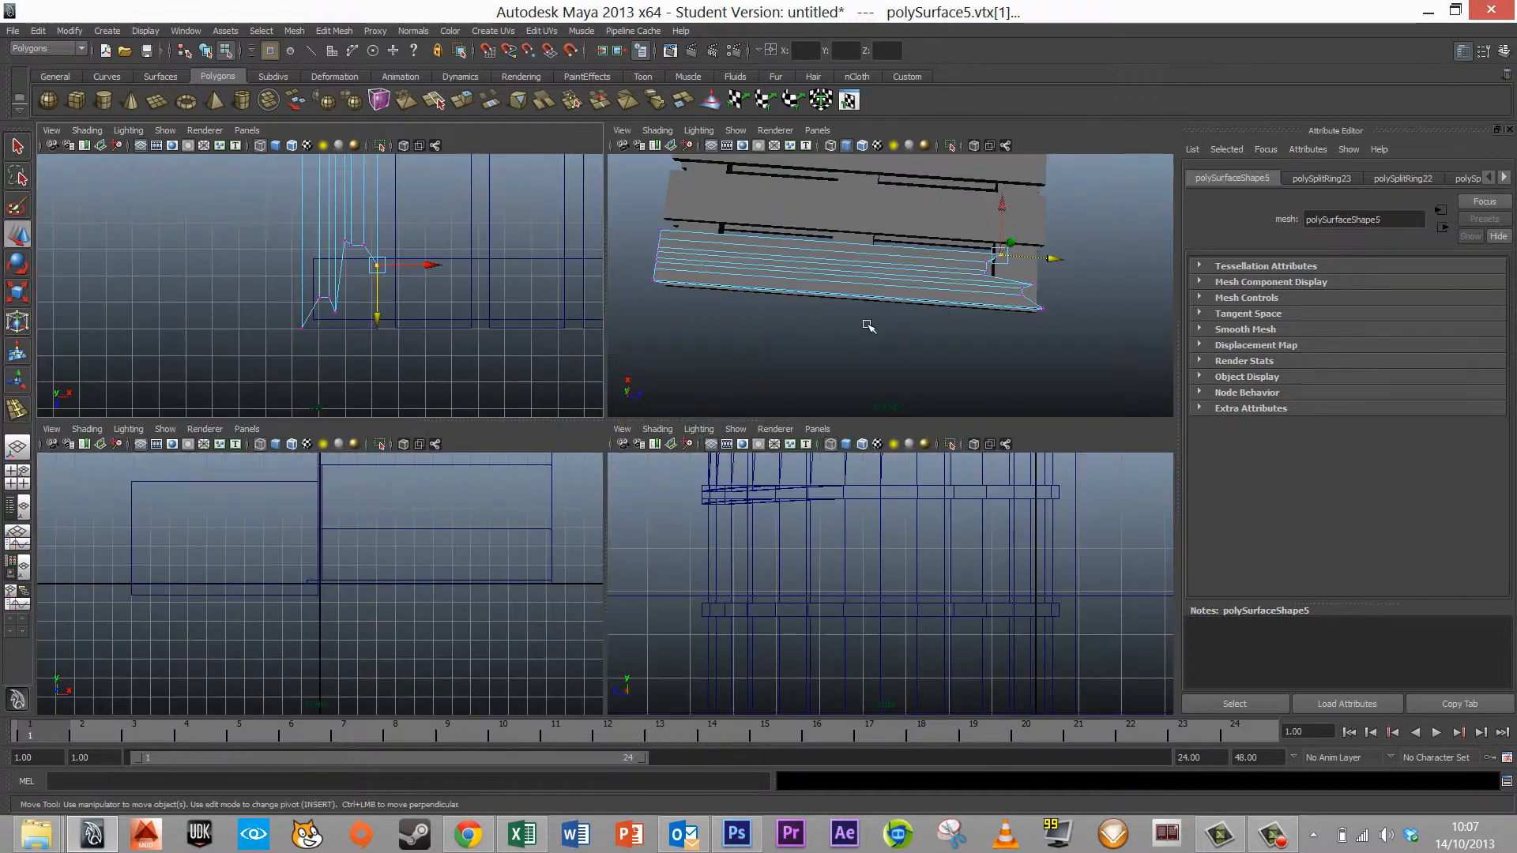
{"action": "key", "text": "space"}
- Return to object selection and rotate the whole broken plank about -40.6° around the Y axis
{"action": "right_click", "coordinate": [677, 409]}
{"action": "right_click_drag", "start_coordinate": [677, 408], "coordinate": [726, 394]}
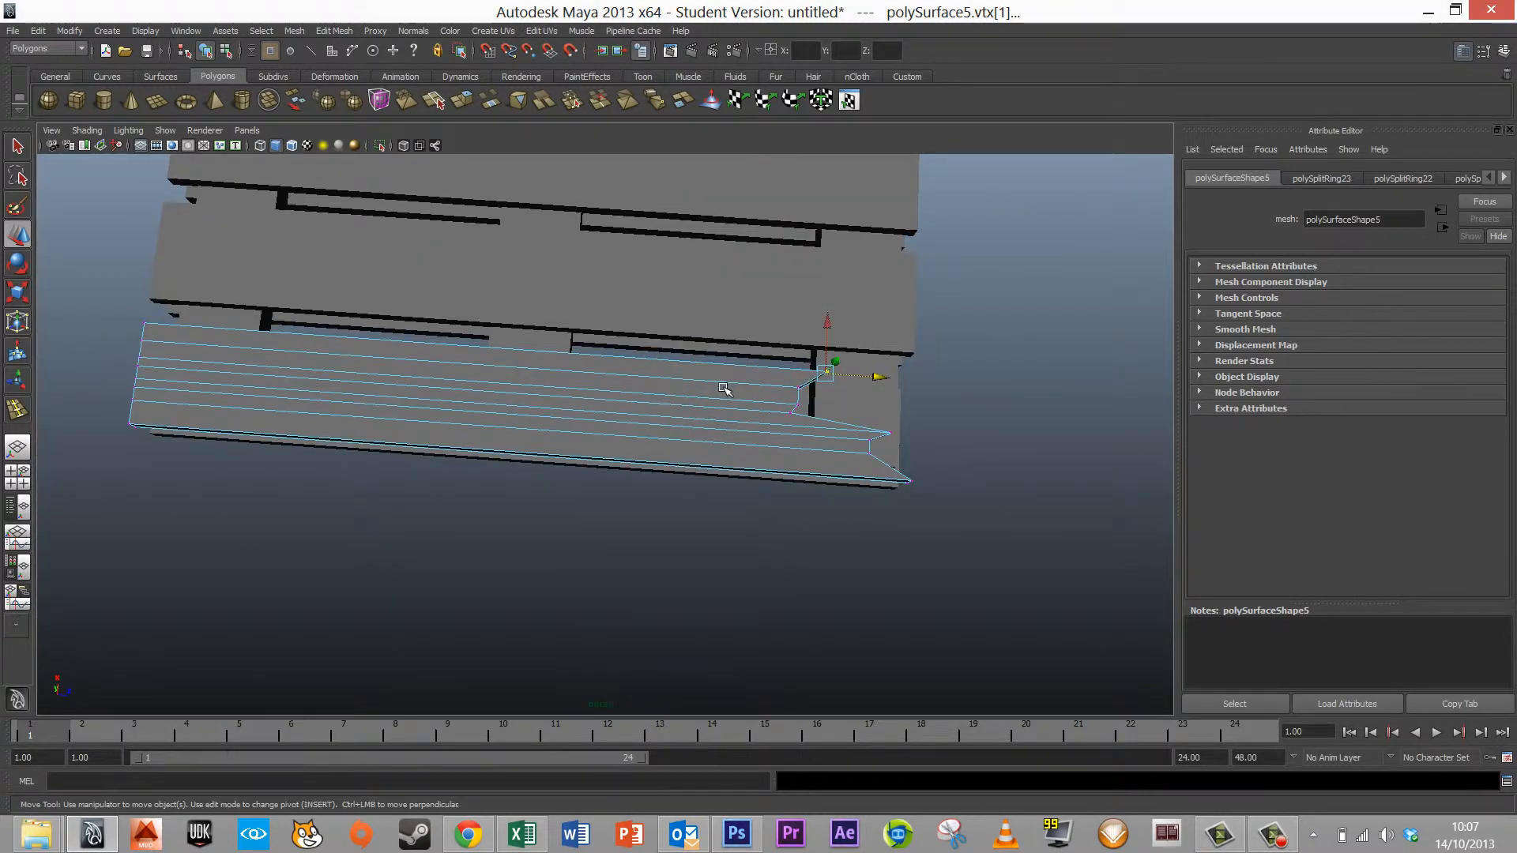
{"action": "left_click_drag", "start_coordinate": [726, 394], "coordinate": [850, 447], "text": "alt"}
{"action": "left_click", "coordinate": [712, 393]}
{"action": "right_click_drag", "start_coordinate": [850, 447], "coordinate": [592, 486], "text": "alt"}
{"action": "key", "text": "e"}
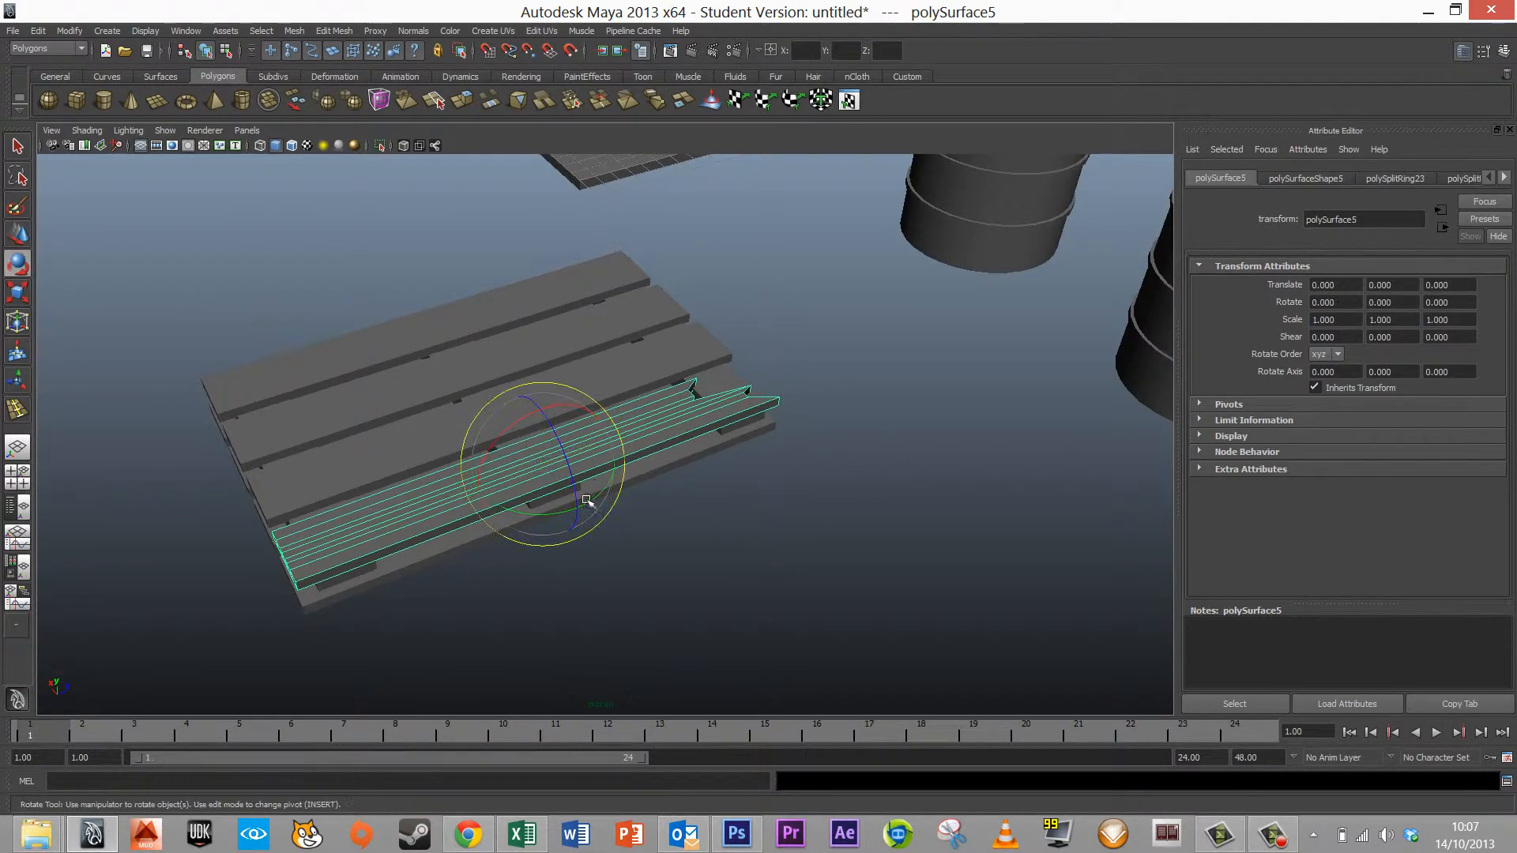
{"action": "left_click_drag", "start_coordinate": [569, 524], "coordinate": [534, 515]}
- Move the broken plank outward to about -5.7 in X and -2.5 in Z, and tilt it against the pallet's edge
{"action": "key", "text": "w"}
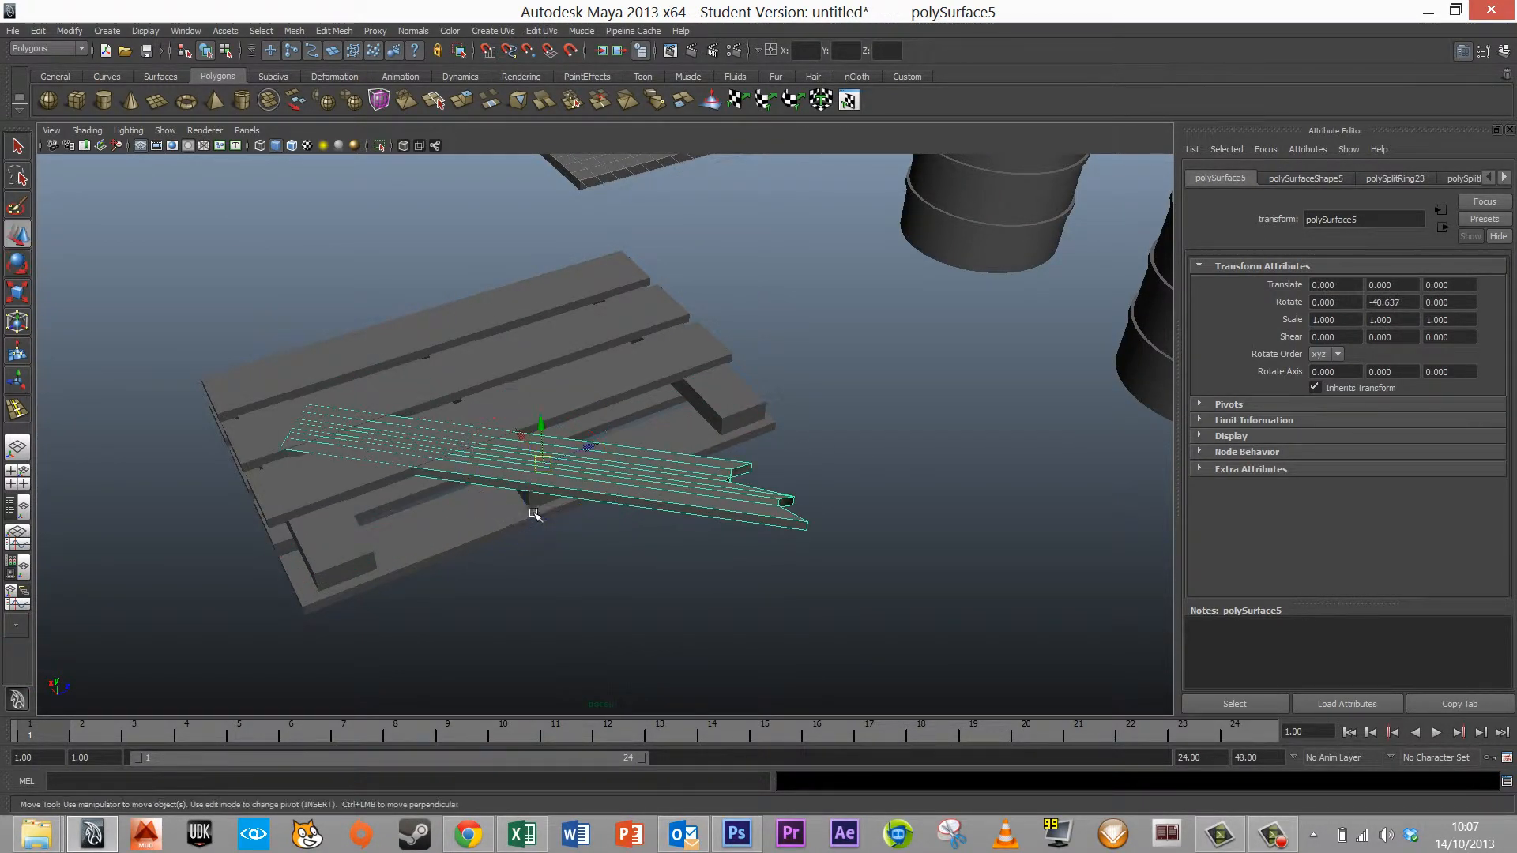
{"action": "left_click_drag", "start_coordinate": [596, 456], "coordinate": [694, 553]}
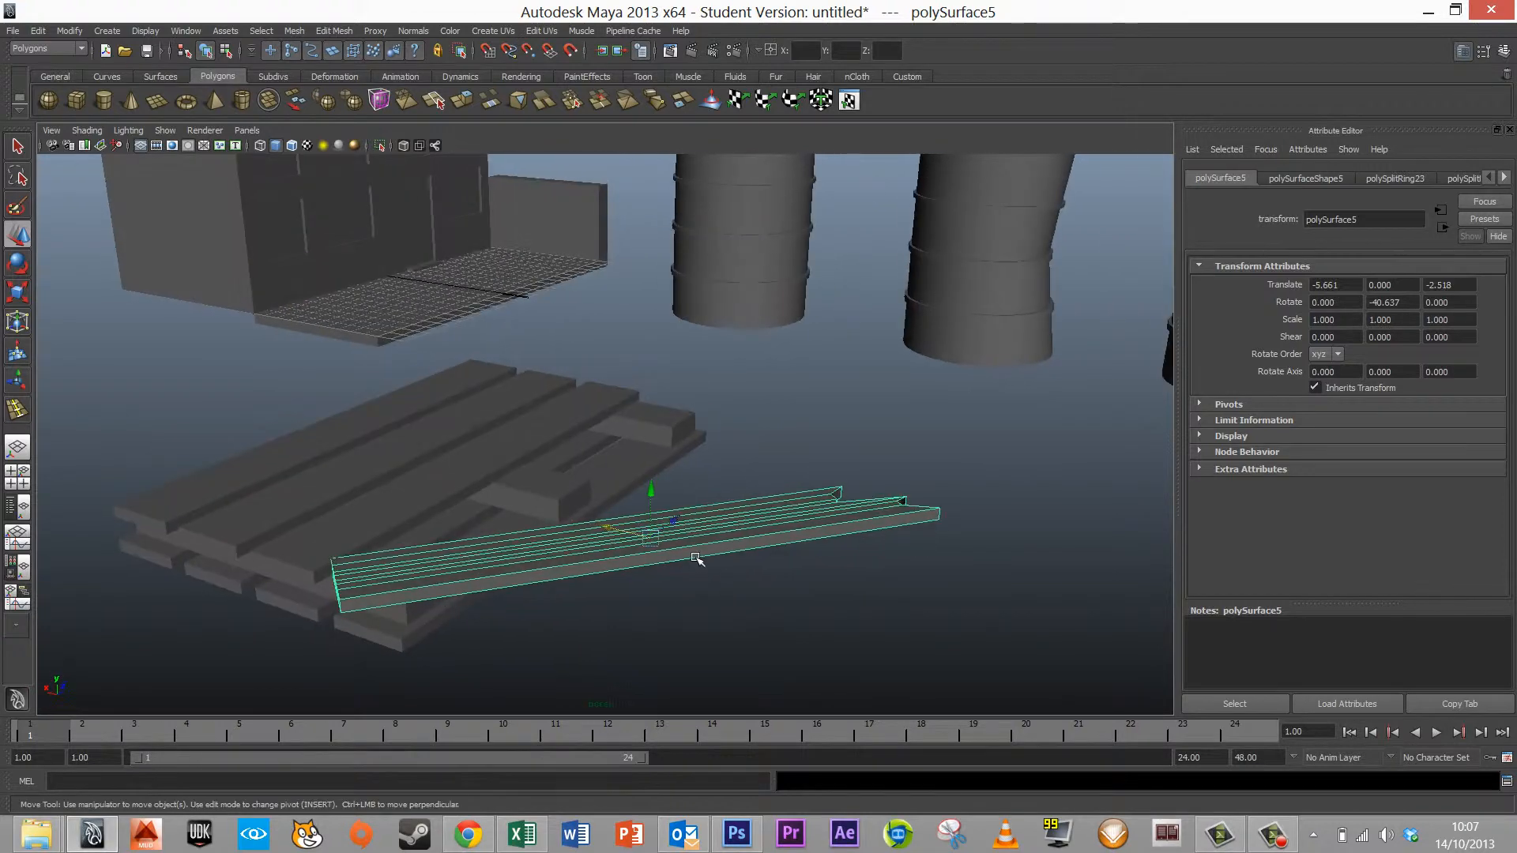
{"action": "key", "text": "e"}
{"action": "left_click_drag", "start_coordinate": [640, 494], "coordinate": [656, 503]}
{"action": "key", "text": "w"}
{"action": "mouse_move", "coordinate": [594, 613]}
{"action": "left_mouse_down", "text": "alt"}
{"action": "mouse_move", "coordinate": [584, 621]}
{"action": "mouse_move", "coordinate": [603, 595]}
{"action": "mouse_move", "coordinate": [590, 641]}
{"action": "left_mouse_up", "text": "alt"}
{"action": "left_click", "coordinate": [817, 442]}
{"action": "left_click_drag", "start_coordinate": [817, 441], "coordinate": [683, 448], "text": "alt"}
- Select the second upper plank of the pallet and rotate it slightly so it sits unevenly
{"action": "left_click", "coordinate": [514, 485]}
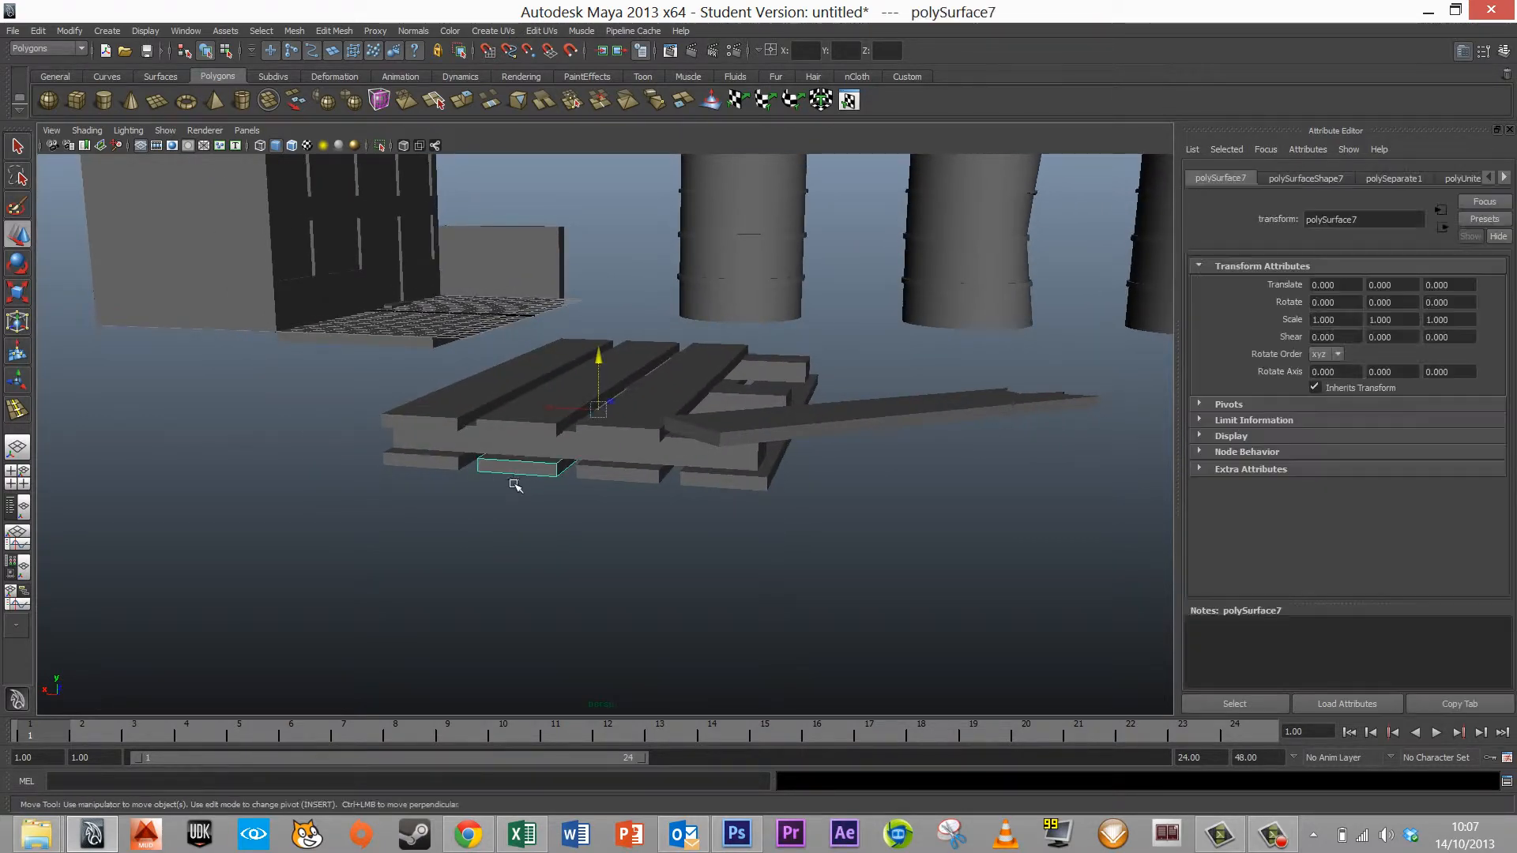
{"action": "left_click", "coordinate": [522, 490]}
{"action": "left_click", "coordinate": [531, 429]}
{"action": "left_click_drag", "start_coordinate": [531, 429], "coordinate": [577, 506], "text": "alt"}
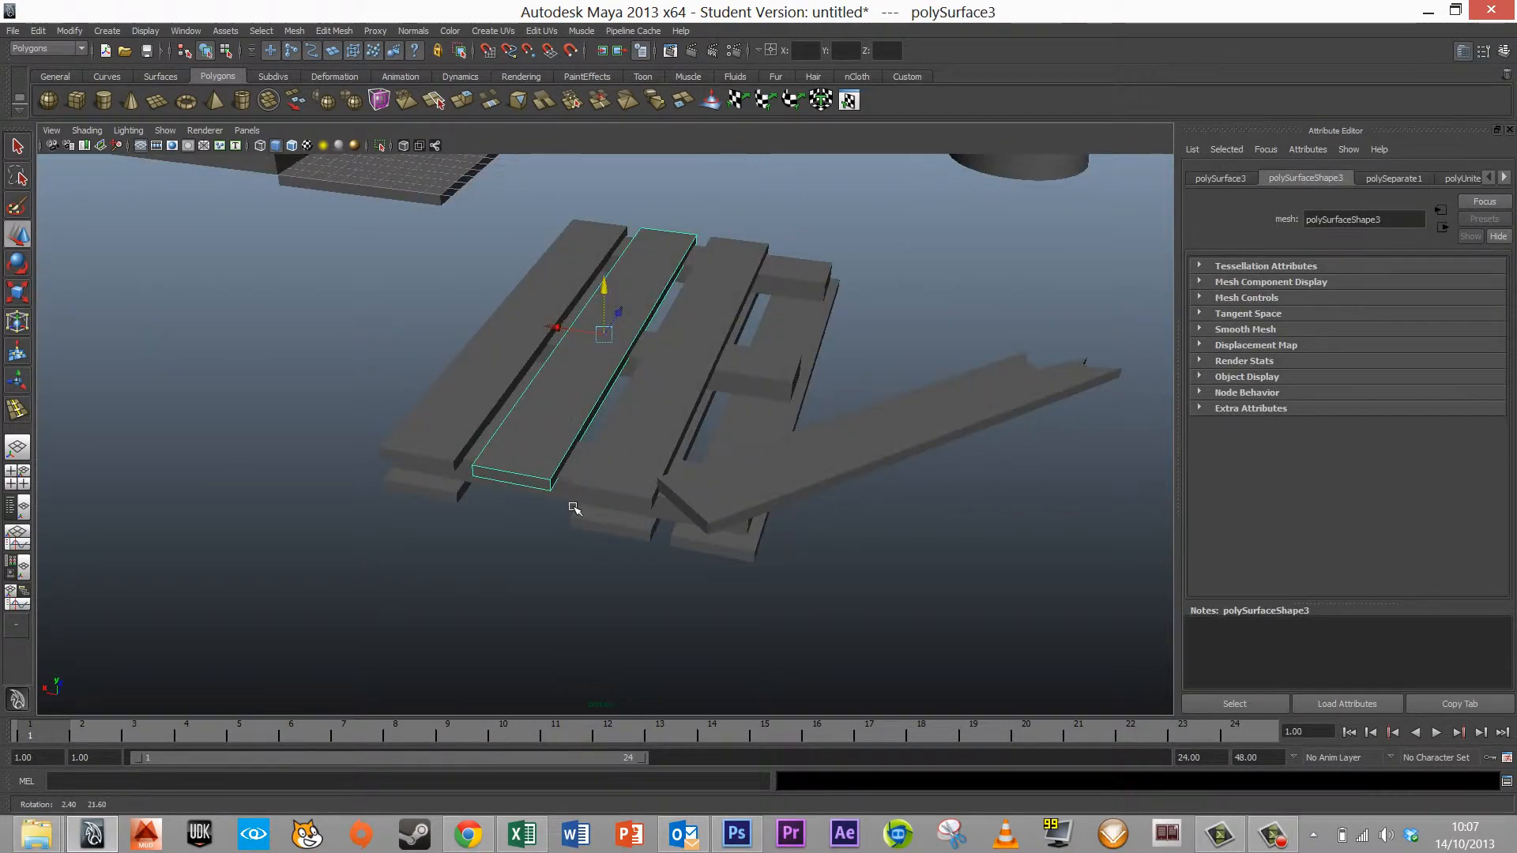
{"action": "key", "text": "e"}
{"action": "left_click_drag", "start_coordinate": [617, 381], "coordinate": [553, 368]}
{"action": "left_click", "coordinate": [513, 381]}
- Rotate the upper plank beside the broken one slightly, and clear the selection
{"action": "left_click", "coordinate": [652, 423]}
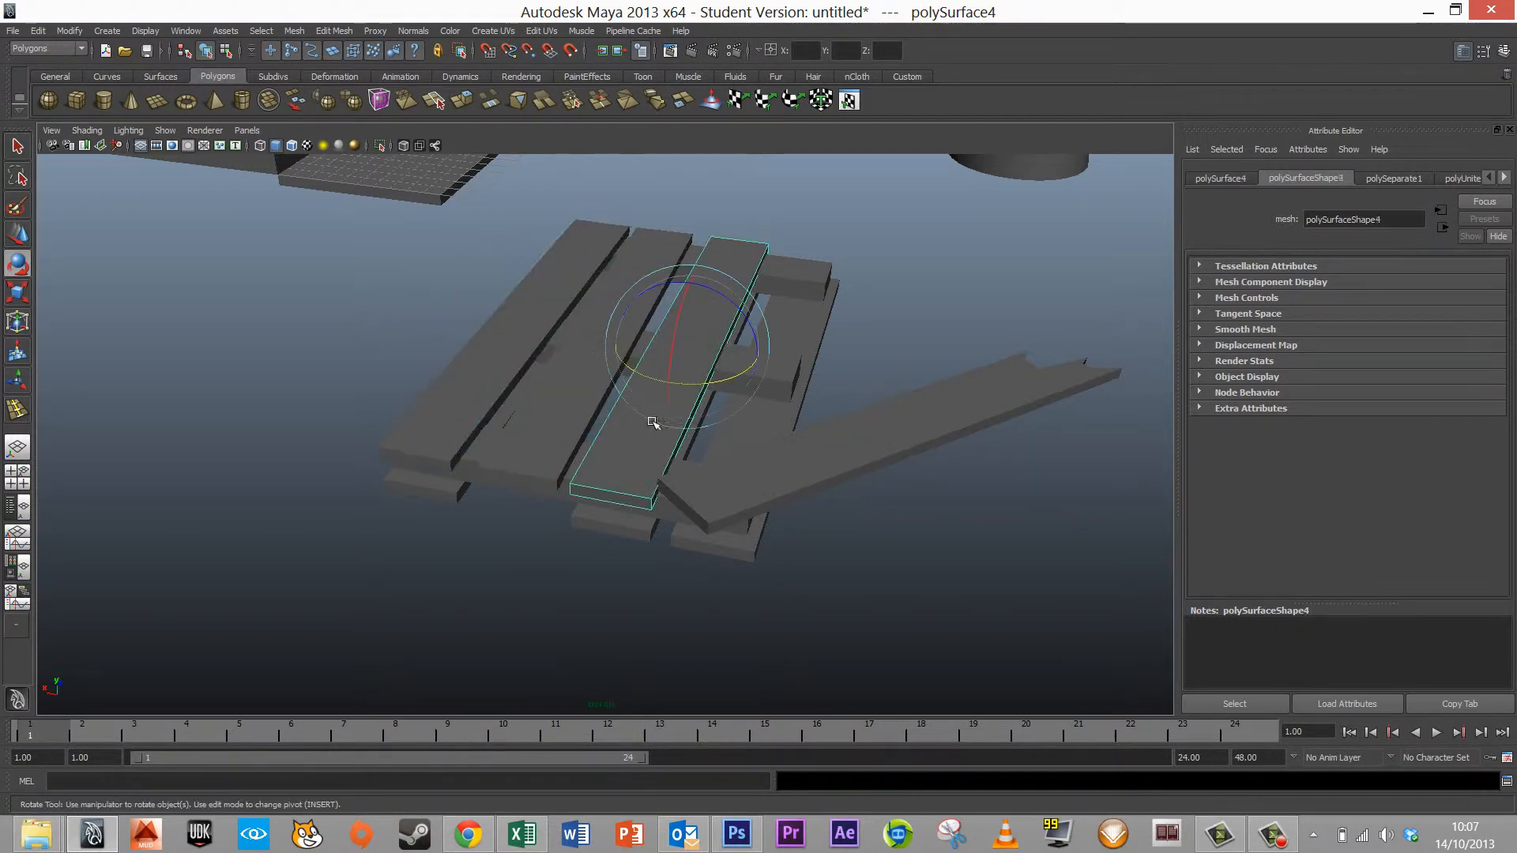
{"action": "left_click_drag", "start_coordinate": [708, 393], "coordinate": [707, 394]}
{"action": "left_click", "coordinate": [932, 346]}
{"action": "left_click_drag", "start_coordinate": [932, 345], "coordinate": [553, 474], "text": "alt"}
{"action": "right_click_drag", "start_coordinate": [553, 474], "coordinate": [360, 449], "text": "alt"}
{"action": "left_click_drag", "start_coordinate": [360, 449], "coordinate": [474, 420], "text": "alt"}
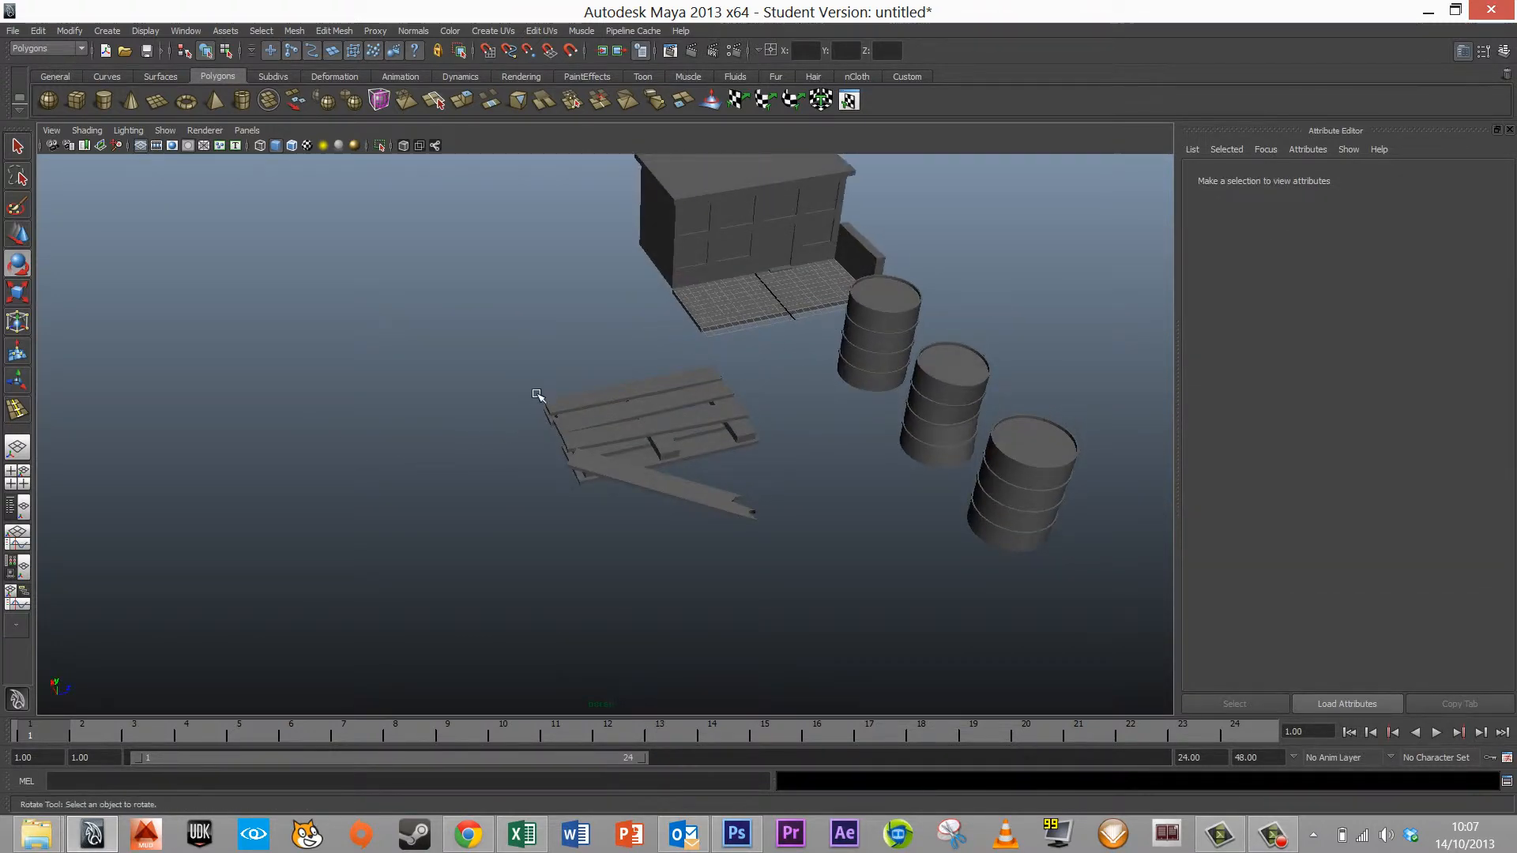
- Select all pallet pieces including the broken plank, combine them into one mesh, and centre its pivot
{"action": "left_click_drag", "start_coordinate": [642, 494], "coordinate": [762, 597]}
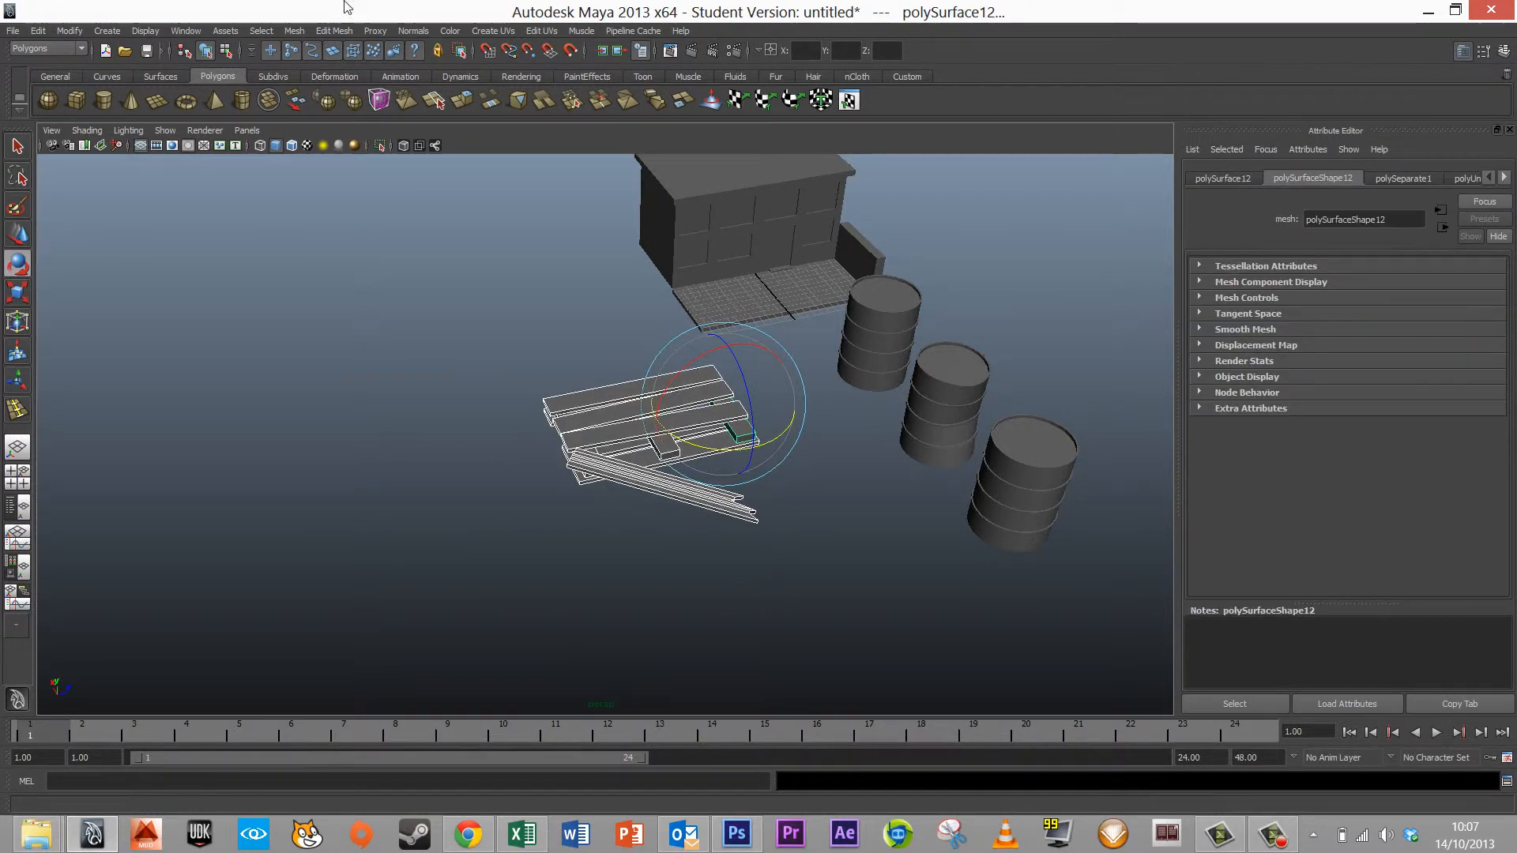
{"action": "left_click", "coordinate": [297, 32]}
{"action": "left_click", "coordinate": [318, 56]}
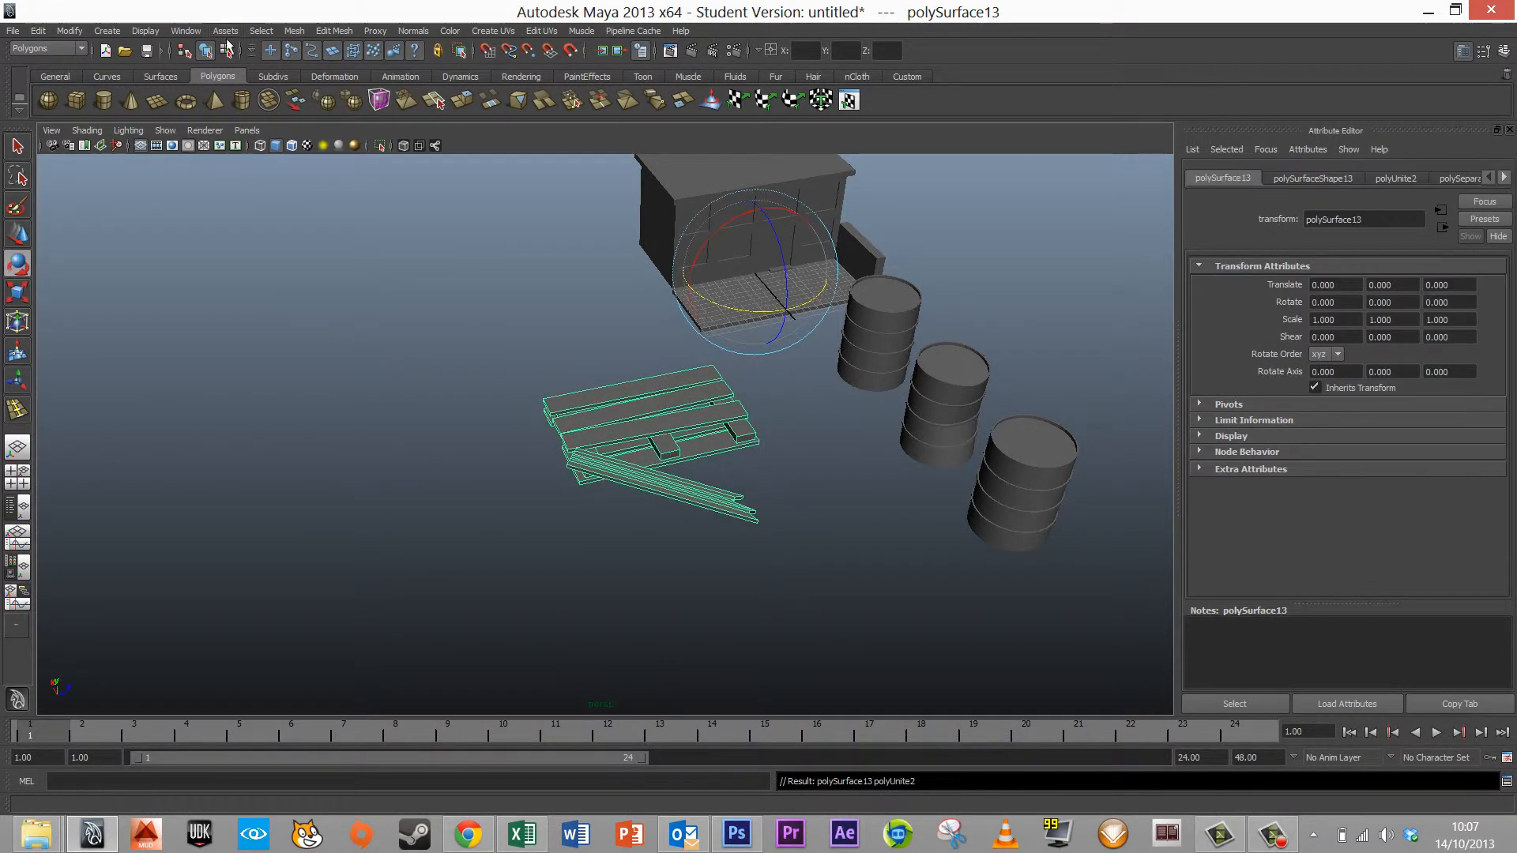
{"action": "left_click", "coordinate": [69, 33]}
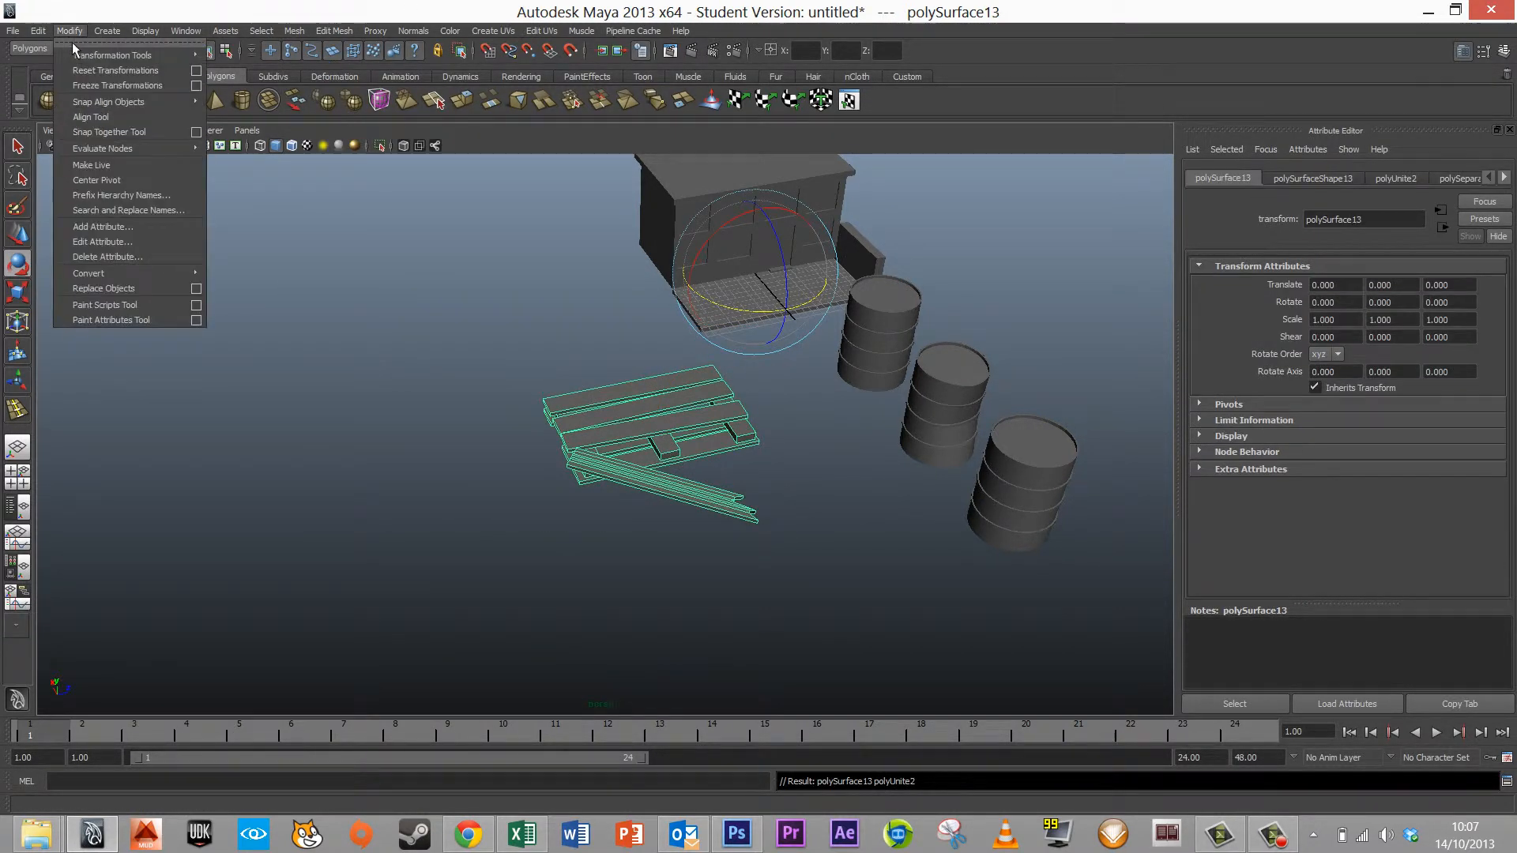
{"action": "left_click", "coordinate": [120, 195]}
{"action": "left_click_drag", "start_coordinate": [588, 310], "coordinate": [592, 350], "text": "alt"}
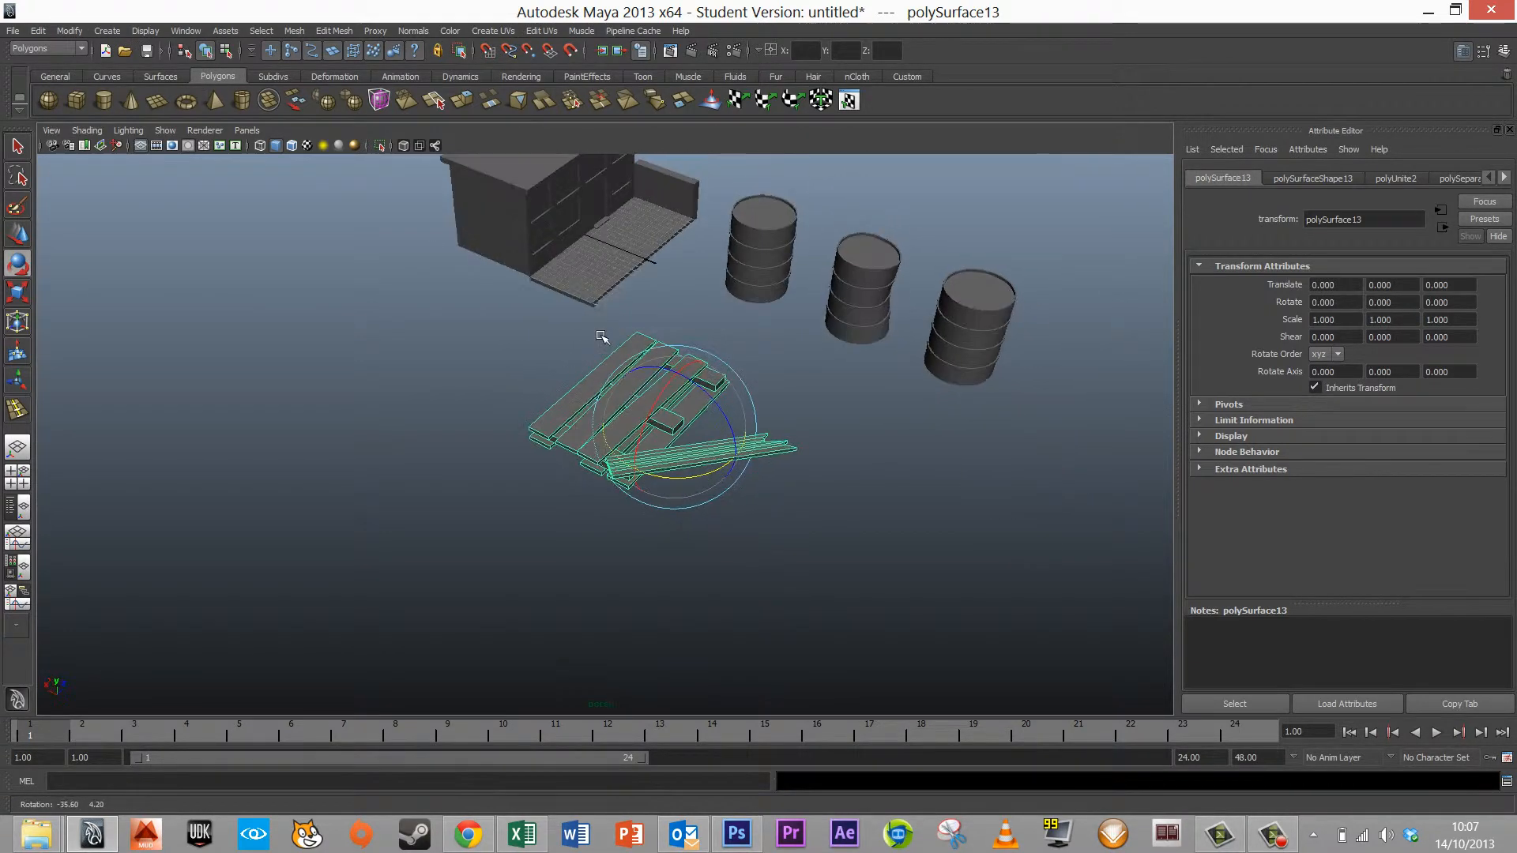
- Scale the combined pallet uniformly to about 0.61 and select the barrel nearest the building
{"action": "key", "text": "r"}
{"action": "left_click_drag", "start_coordinate": [674, 428], "coordinate": [625, 438]}
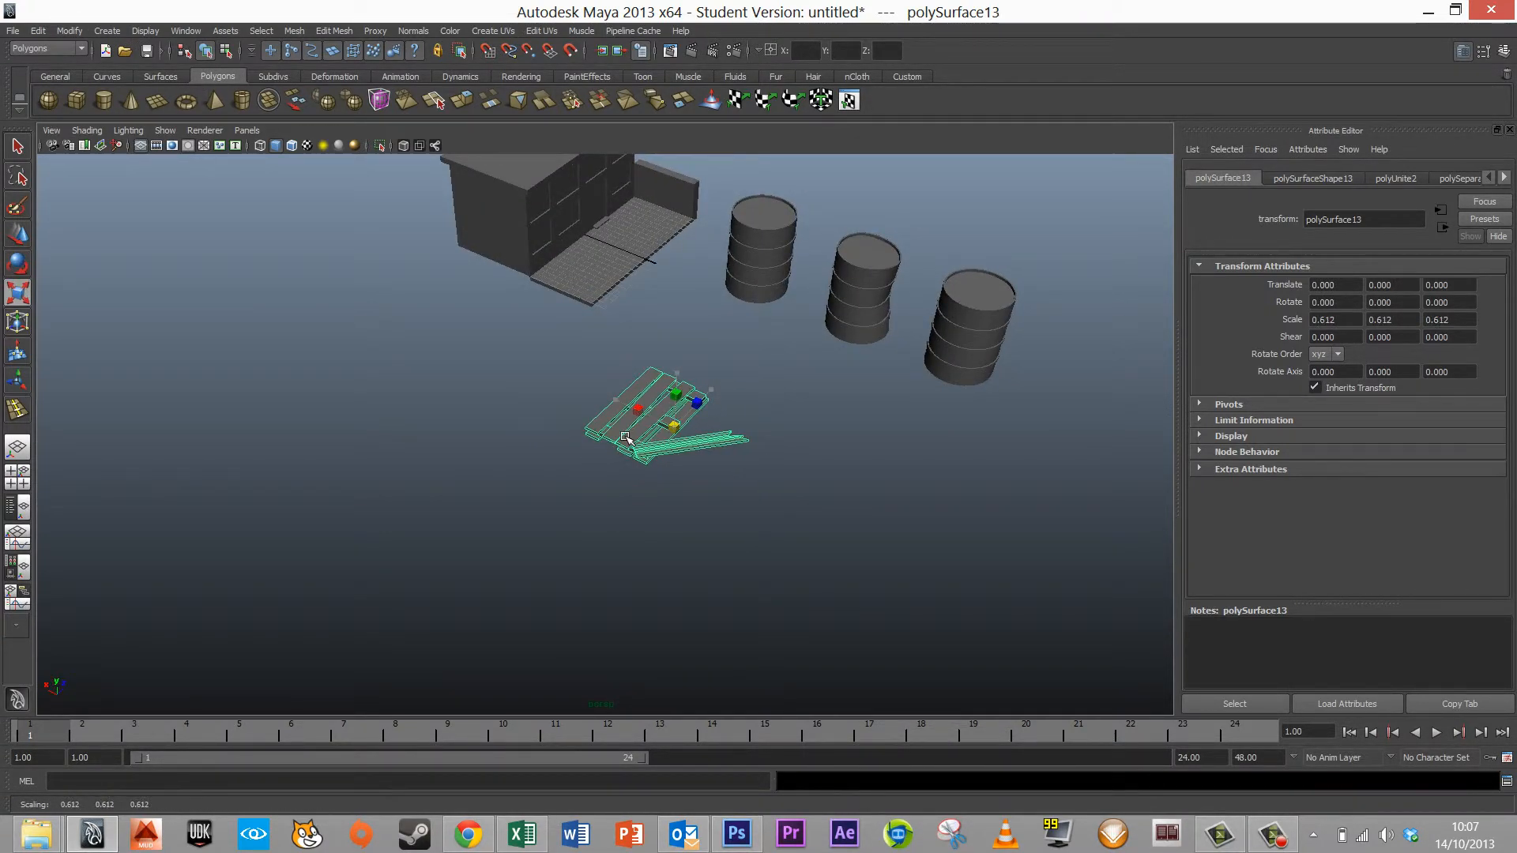
{"action": "left_click", "coordinate": [787, 252]}
{"action": "left_click_drag", "start_coordinate": [686, 387], "coordinate": [624, 425], "text": "alt"}
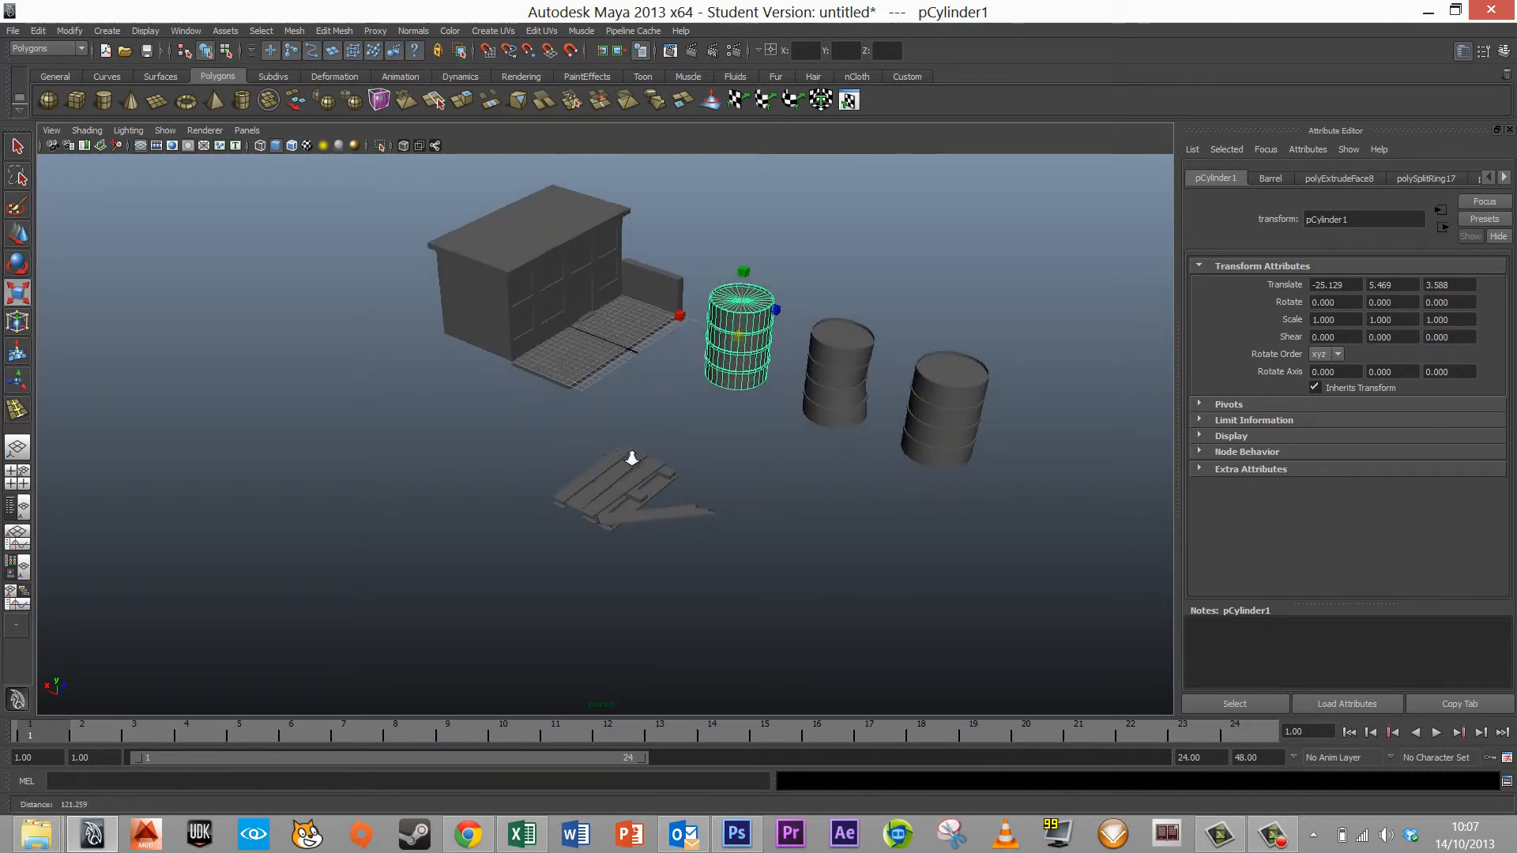